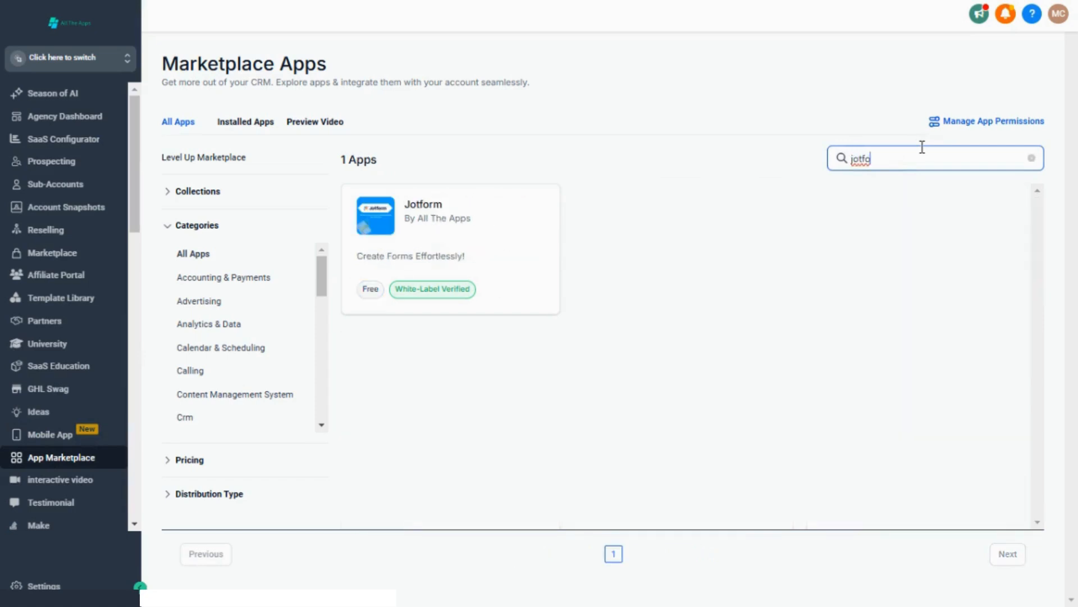
Start installing the Jotform marketplace app and select the test sub-account for the installation
{"action": "left_click", "coordinate": [497, 268]}
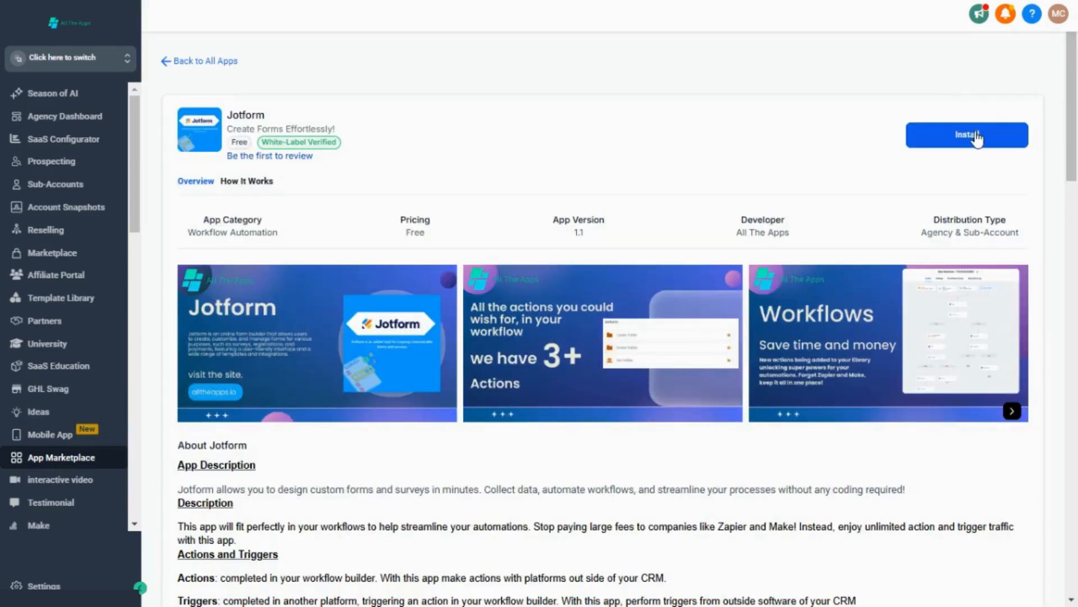
{"action": "left_click", "coordinate": [977, 137]}
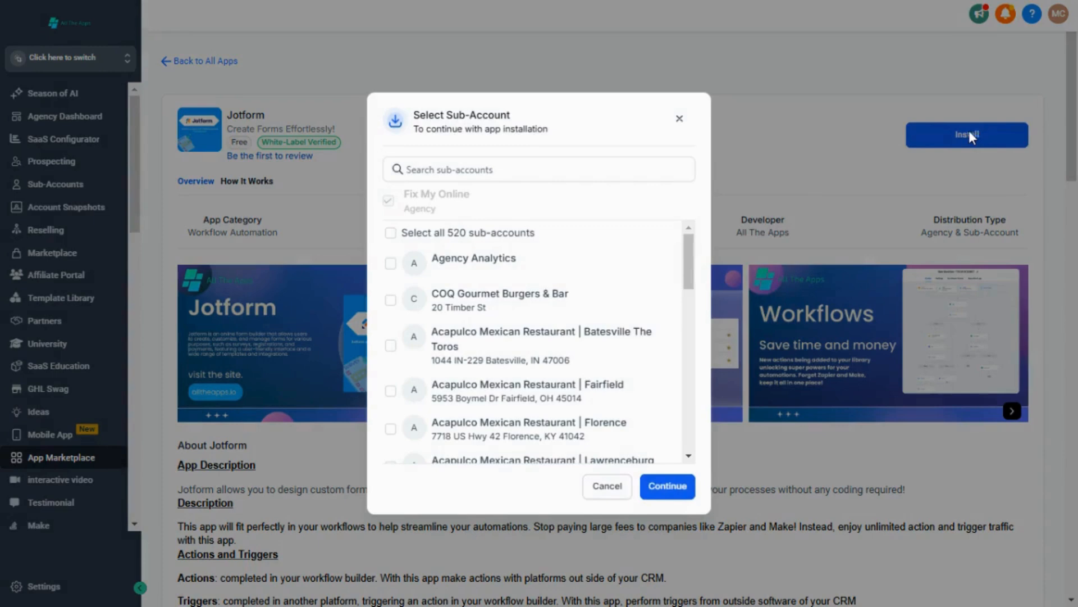
{"action": "left_click", "coordinate": [415, 169]}
{"action": "type", "text": "mubas"}
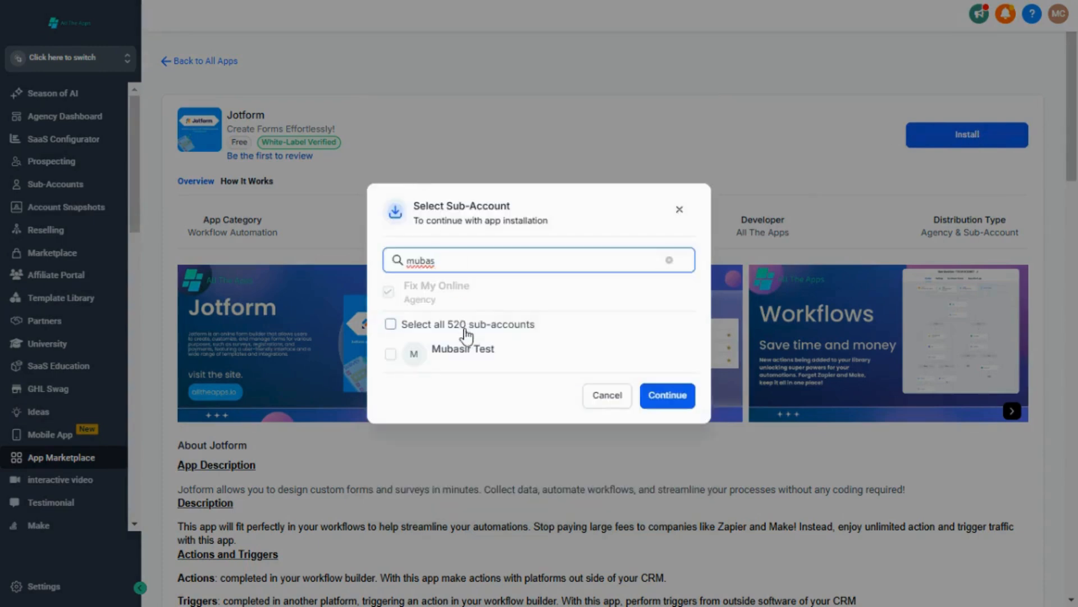
{"action": "left_click", "coordinate": [465, 358]}
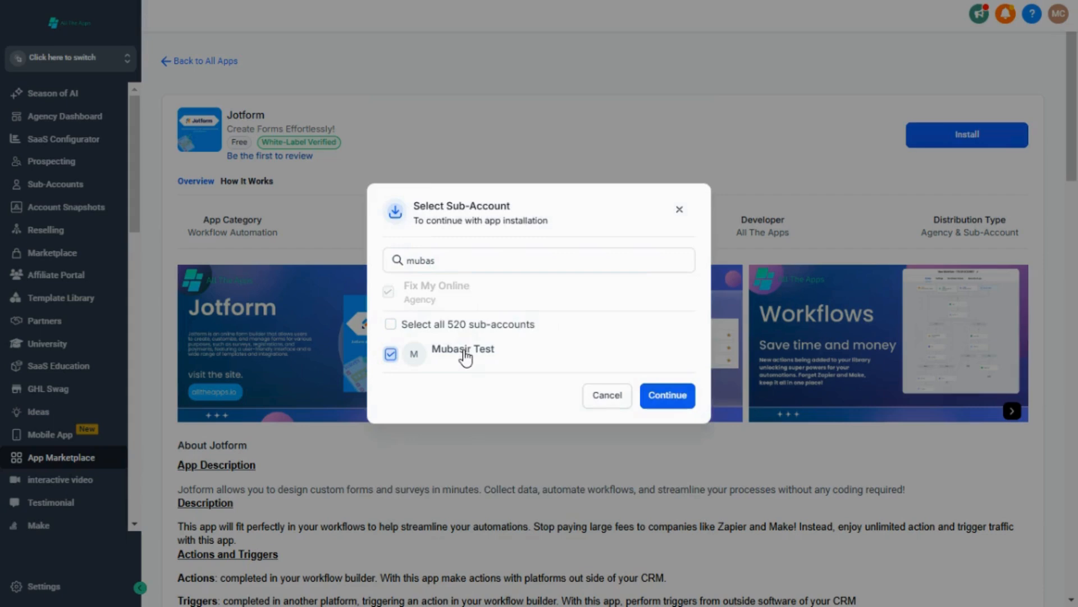
Toggle the selection of all sub-accounts on and off, and allow the Jotform installation for the test sub-account only
{"action": "left_click", "coordinate": [422, 326]}
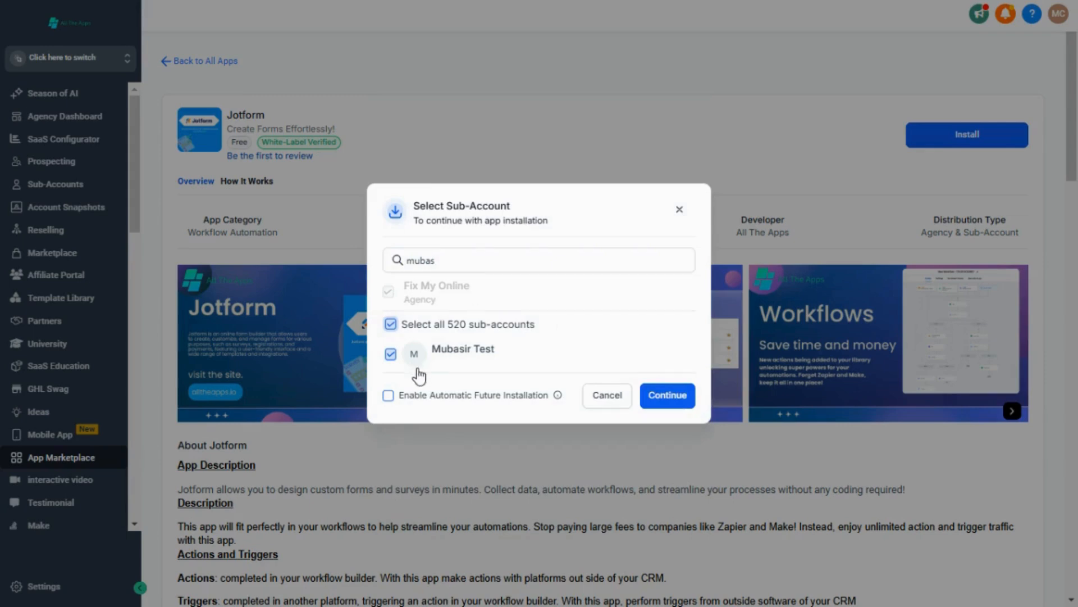
{"action": "left_click", "coordinate": [392, 326]}
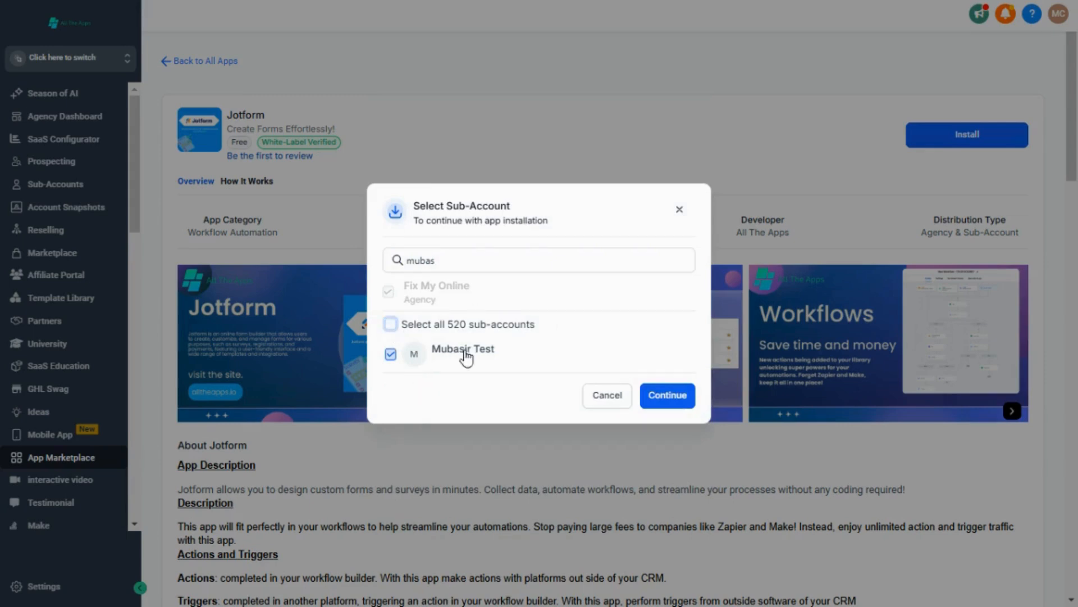
{"action": "left_click", "coordinate": [675, 404]}
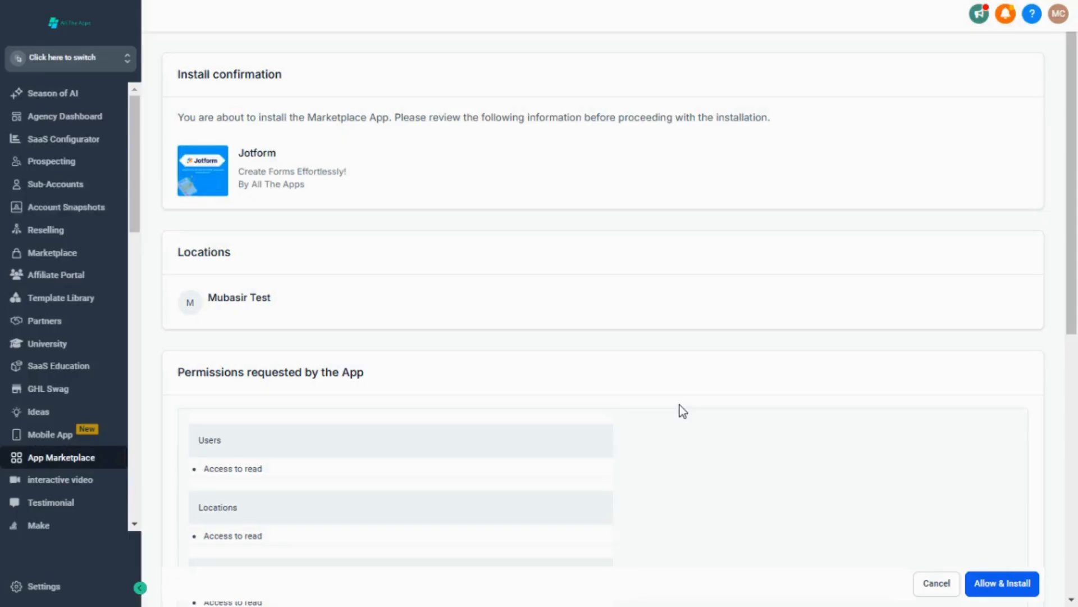
{"action": "left_click", "coordinate": [991, 584]}
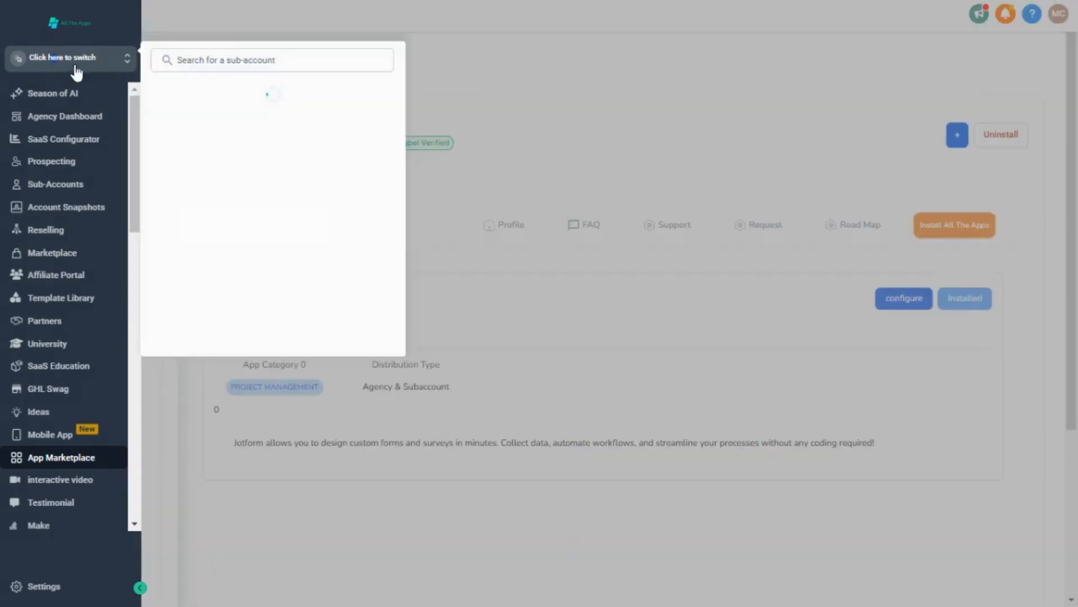
Search for the test sub-account and switch from the agency view to it
{"action": "left_click", "coordinate": [73, 62]}
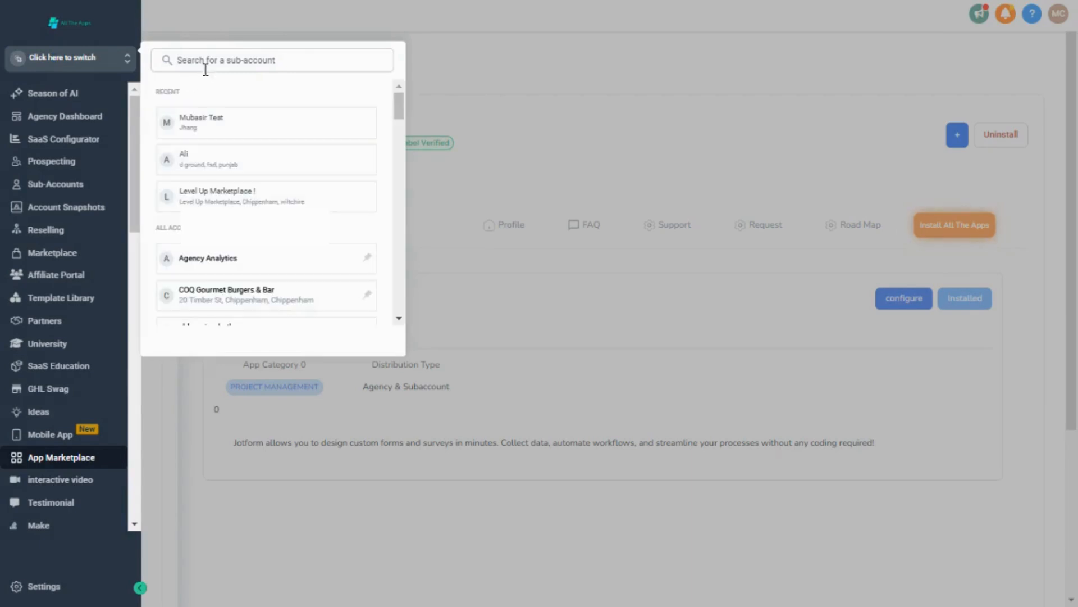
{"action": "left_click", "coordinate": [205, 68]}
{"action": "type", "text": "m"}
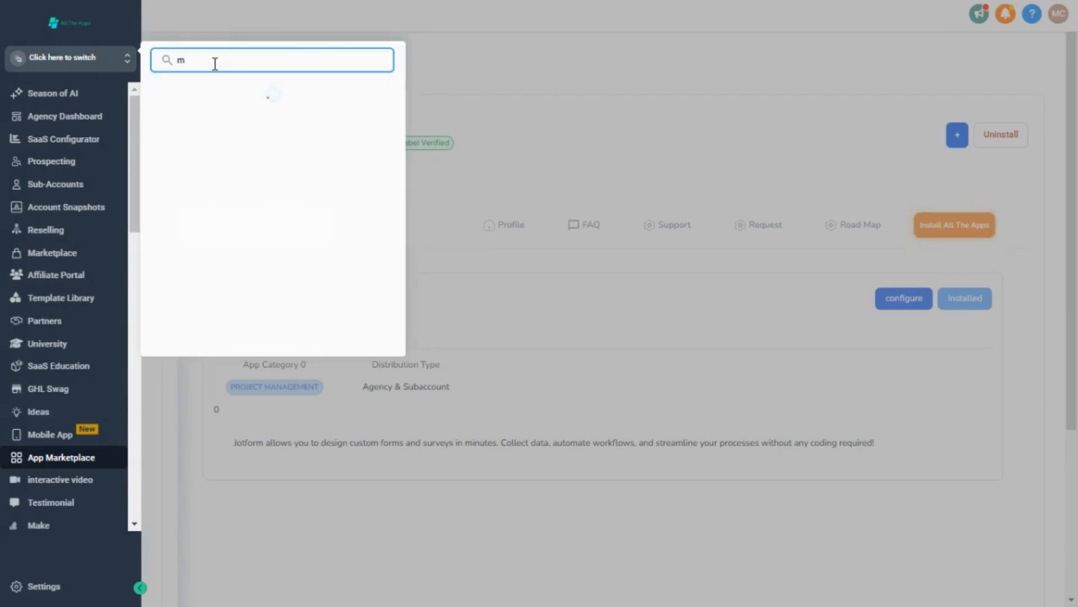
{"action": "type", "text": "u"}
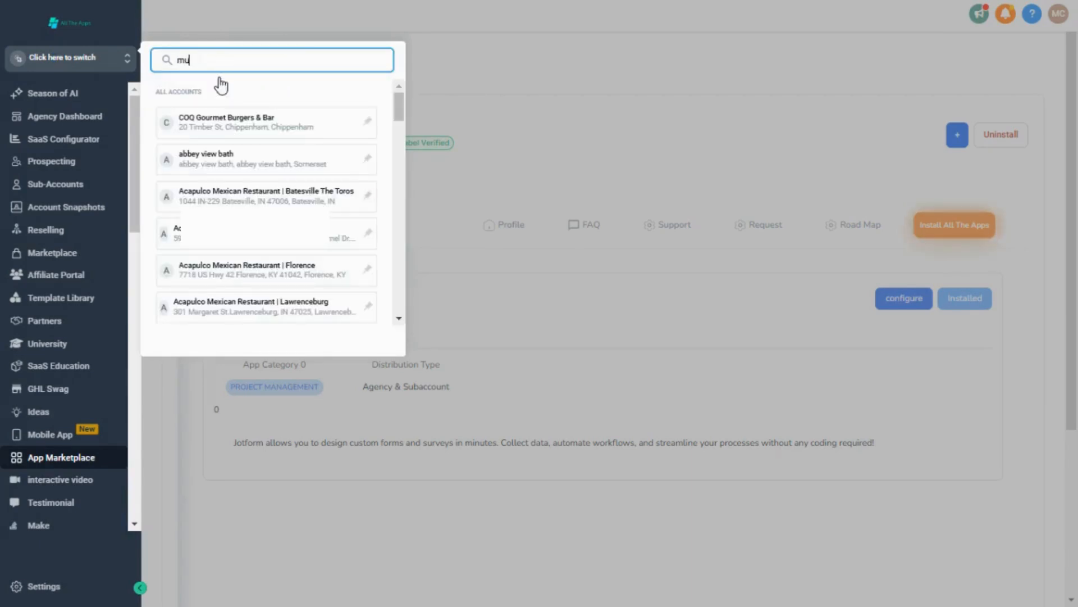
{"action": "type", "text": "bas"}
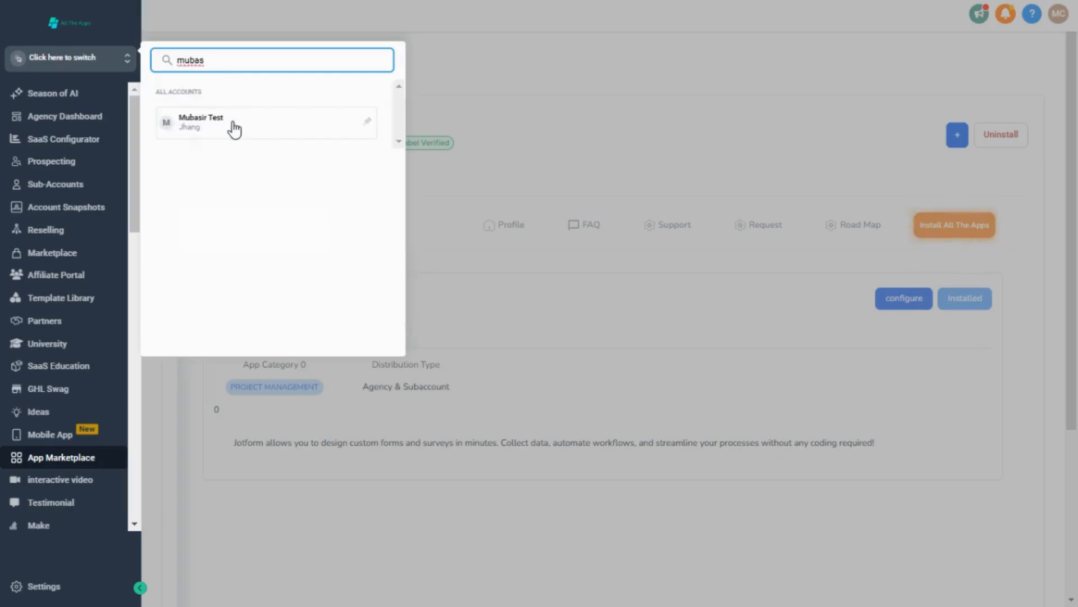
{"action": "left_click", "coordinate": [233, 128]}
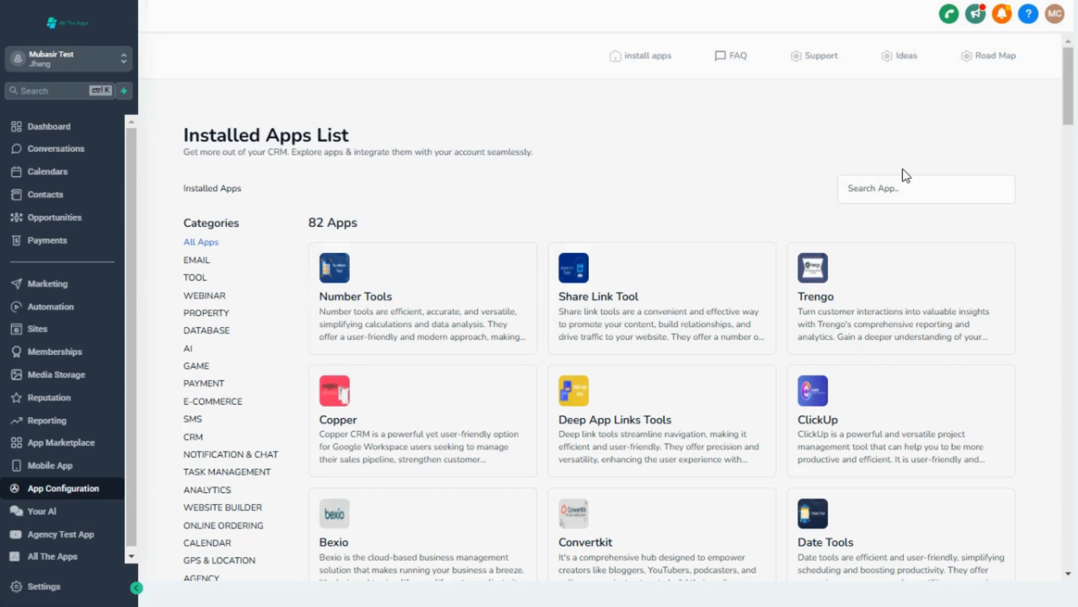
Find Jotform in the sub-account's installed apps list and open its configuration
{"action": "left_click", "coordinate": [904, 188]}
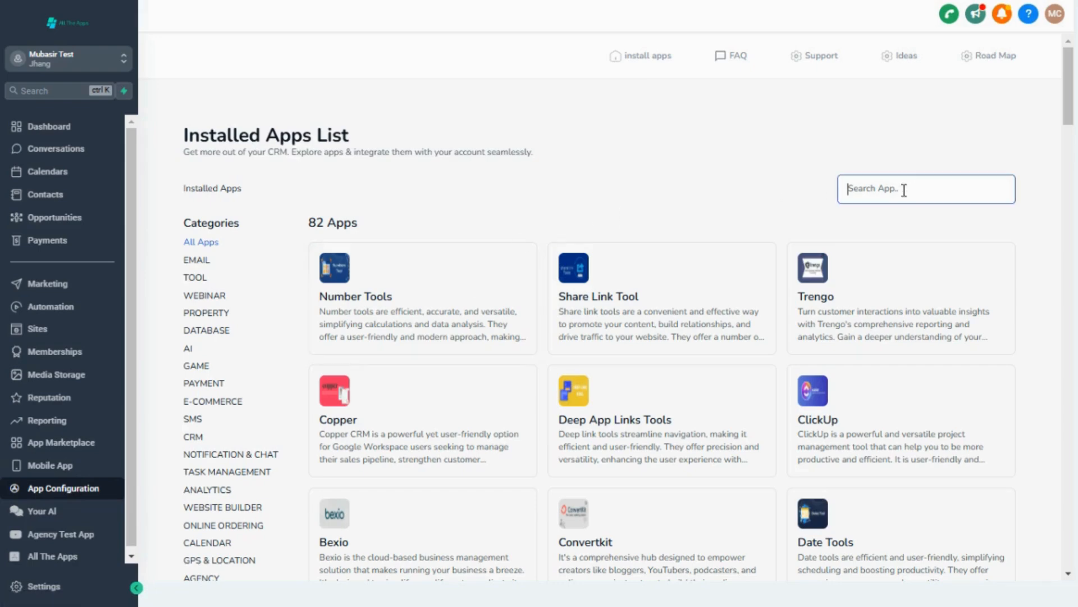
{"action": "type", "text": "jotfor"}
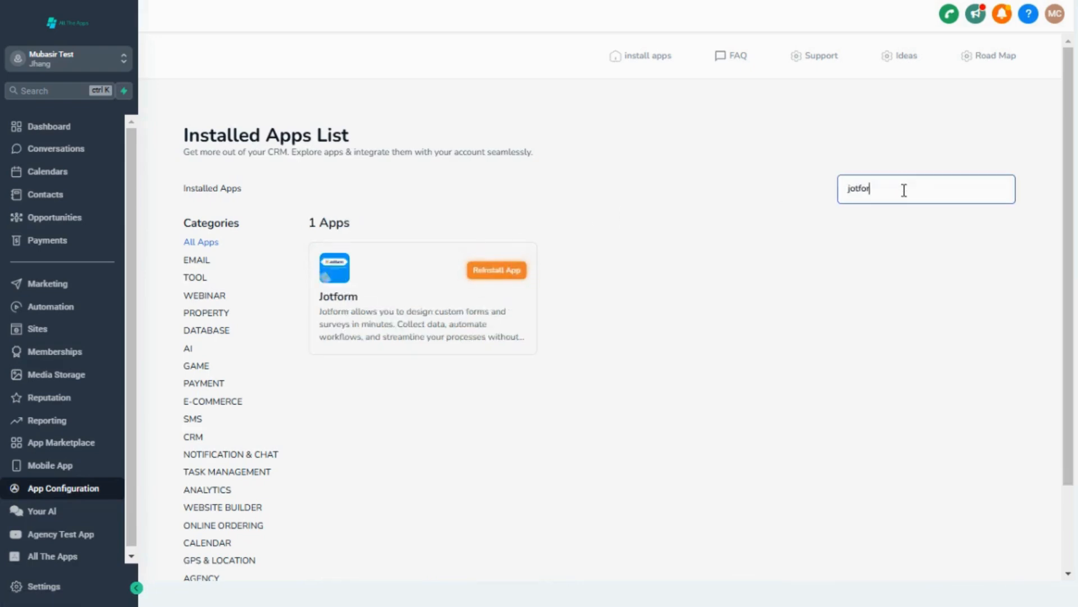
{"action": "left_click", "coordinate": [436, 281]}
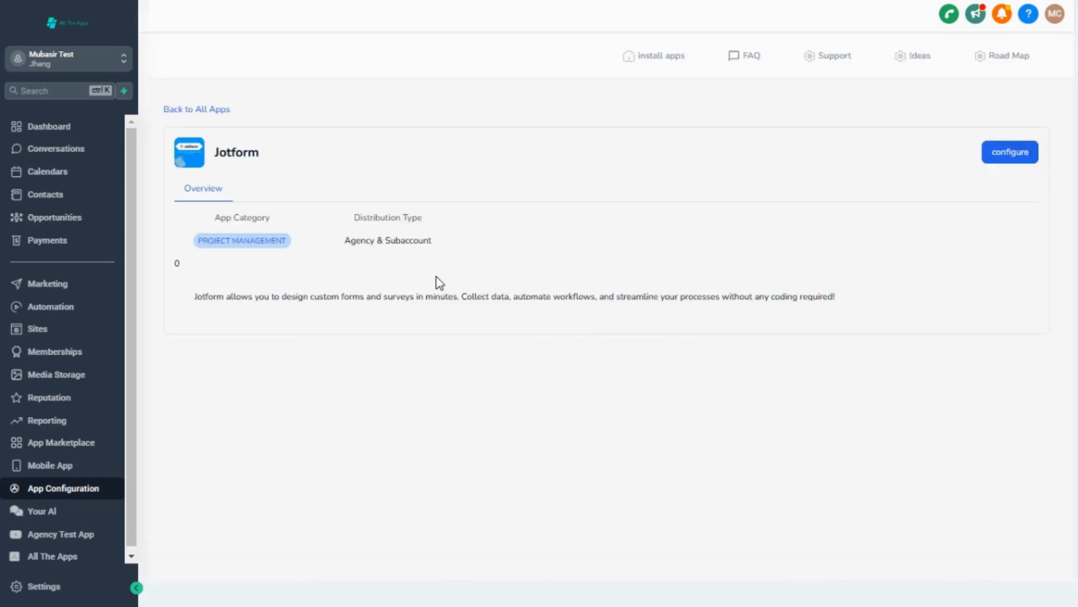
{"action": "left_click", "coordinate": [1009, 155]}
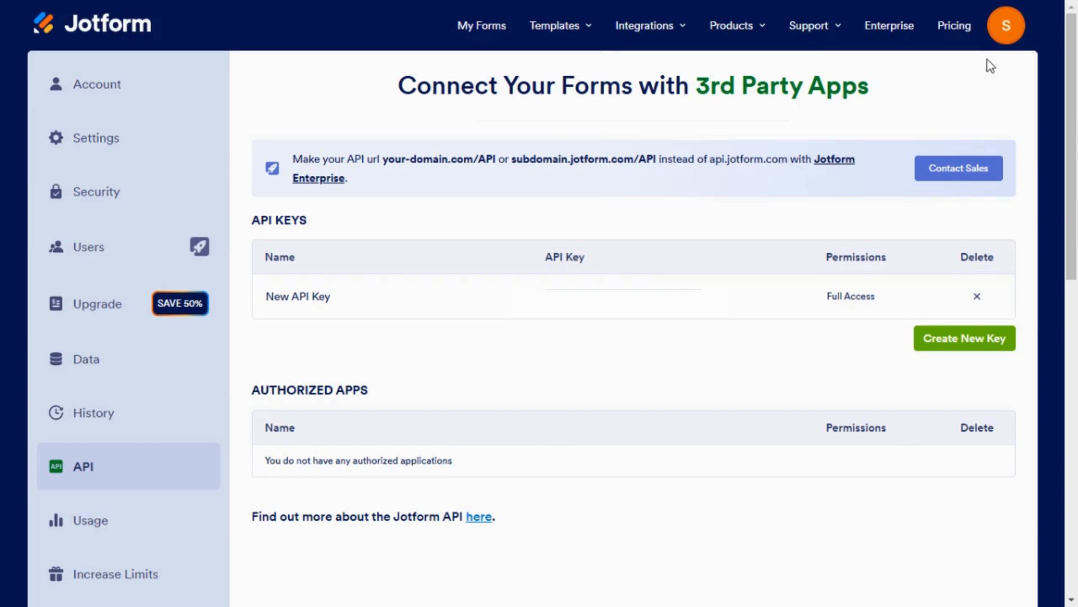
Check the account menu on the Jotform site, and submit the API key configuration for Jotform in the CRM
{"action": "left_click", "coordinate": [1006, 26]}
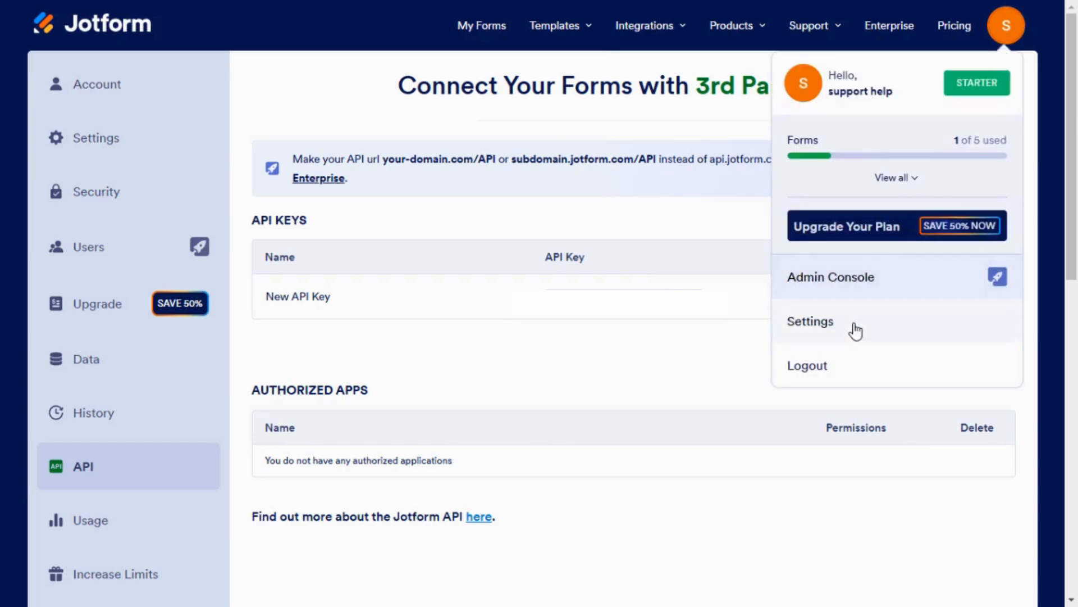
{"action": "left_click", "coordinate": [298, 66]}
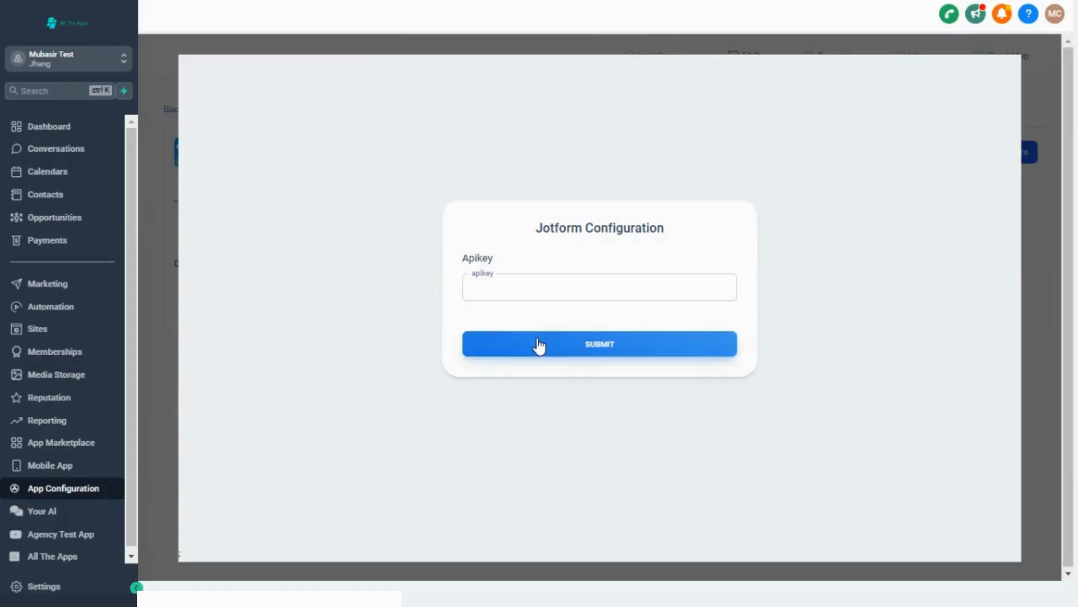
{"action": "left_click", "coordinate": [538, 343]}
Open the Create Form workflow from the Jotform folder in the automation workflows
{"action": "left_click", "coordinate": [29, 305]}
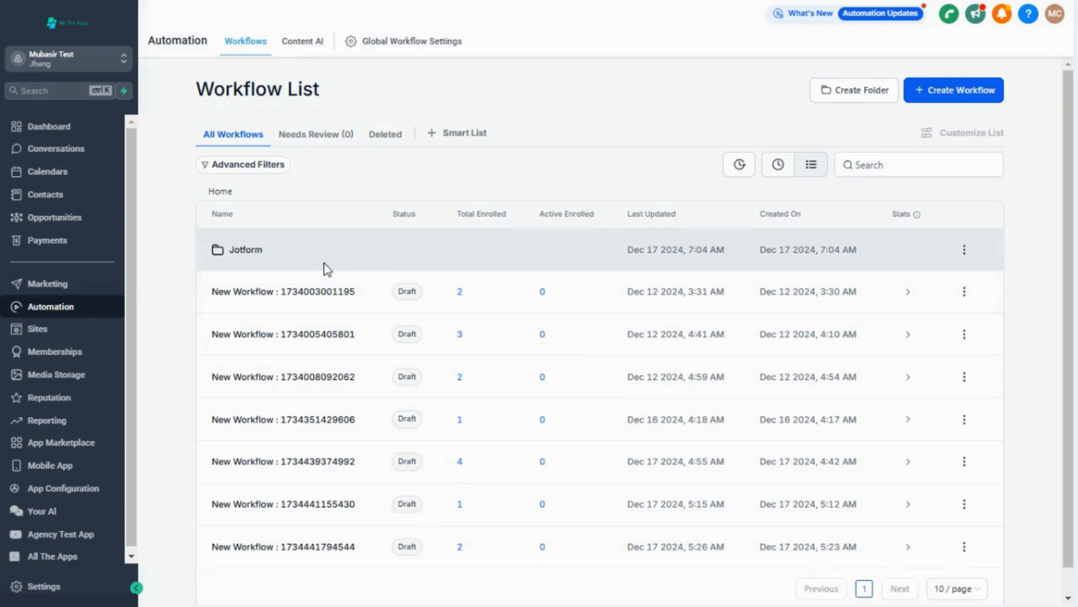
{"action": "left_click", "coordinate": [245, 252]}
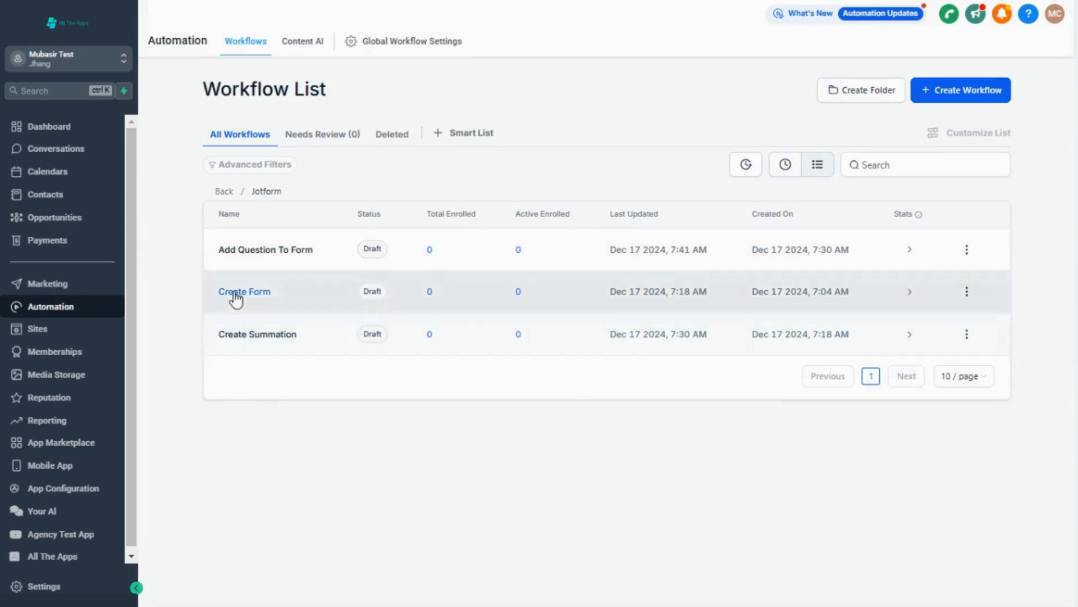
{"action": "left_click", "coordinate": [235, 293]}
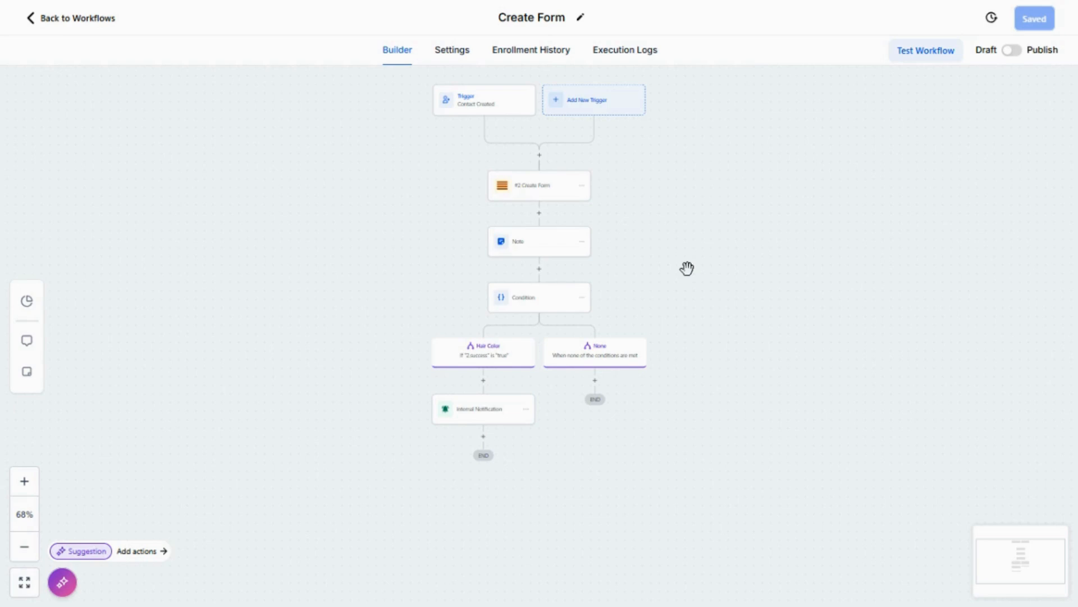
Review the question, property and email fields of the workflow's Create Form action and save the action
{"action": "left_click", "coordinate": [539, 200]}
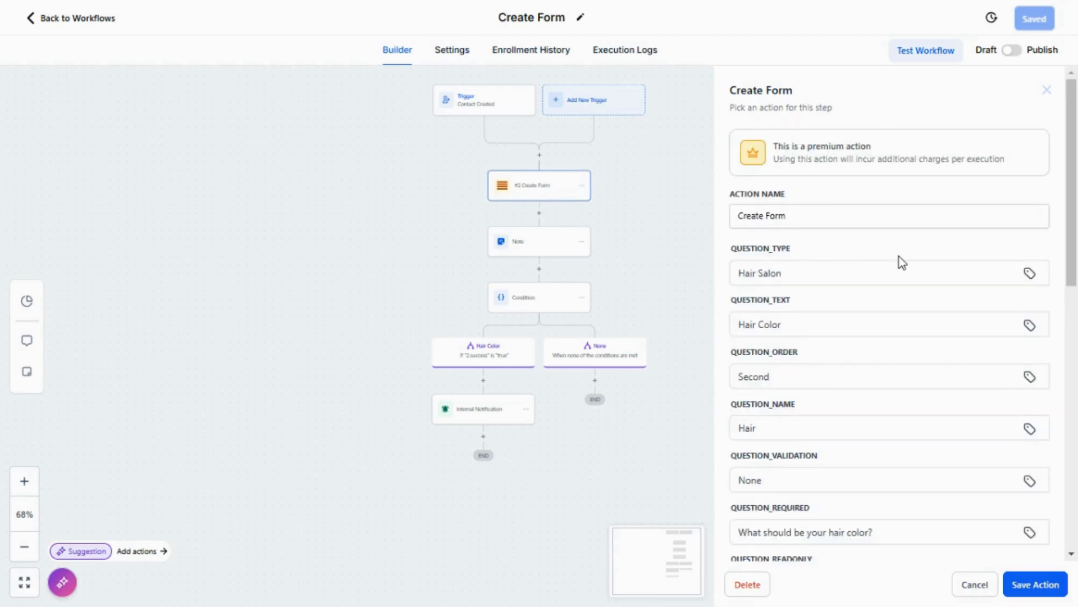
{"action": "left_click", "coordinate": [761, 273]}
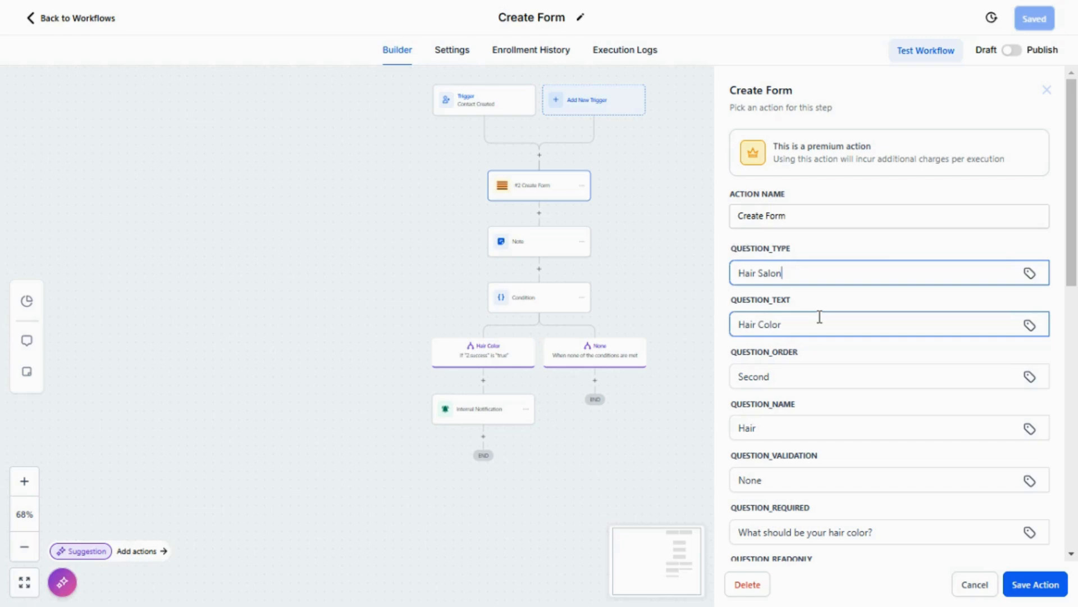
{"action": "left_click_drag", "start_coordinate": [1076, 248], "coordinate": [1077, 363]}
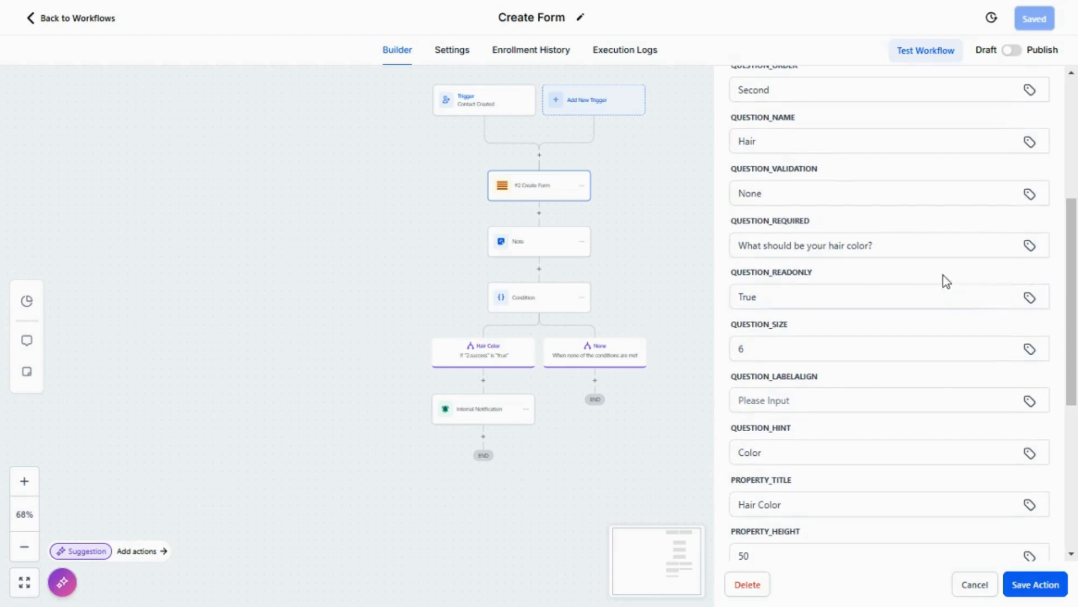
{"action": "left_click", "coordinate": [897, 249]}
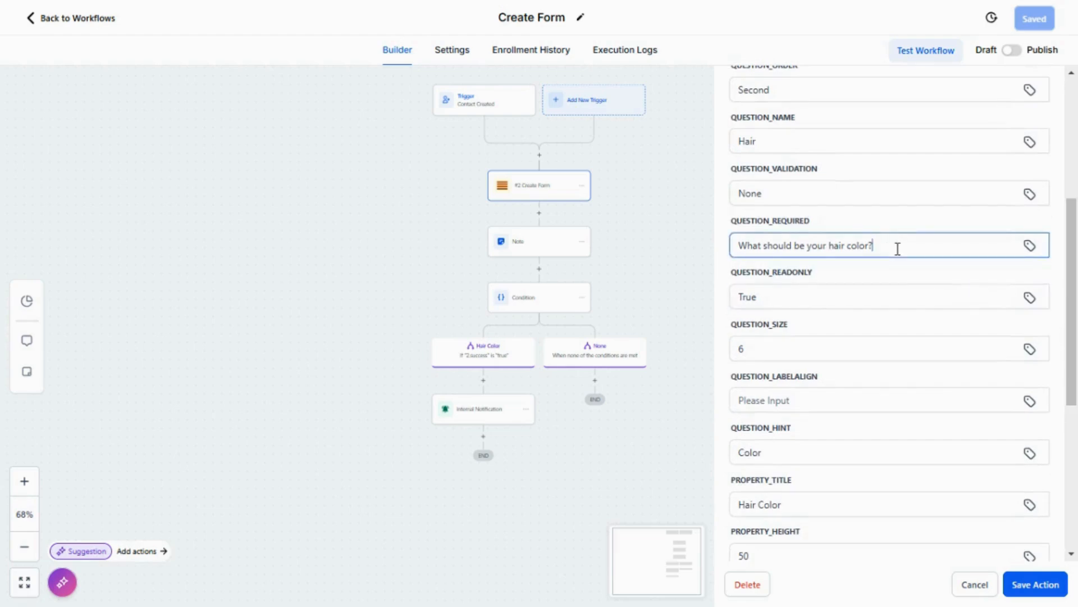
{"action": "left_click", "coordinate": [831, 291]}
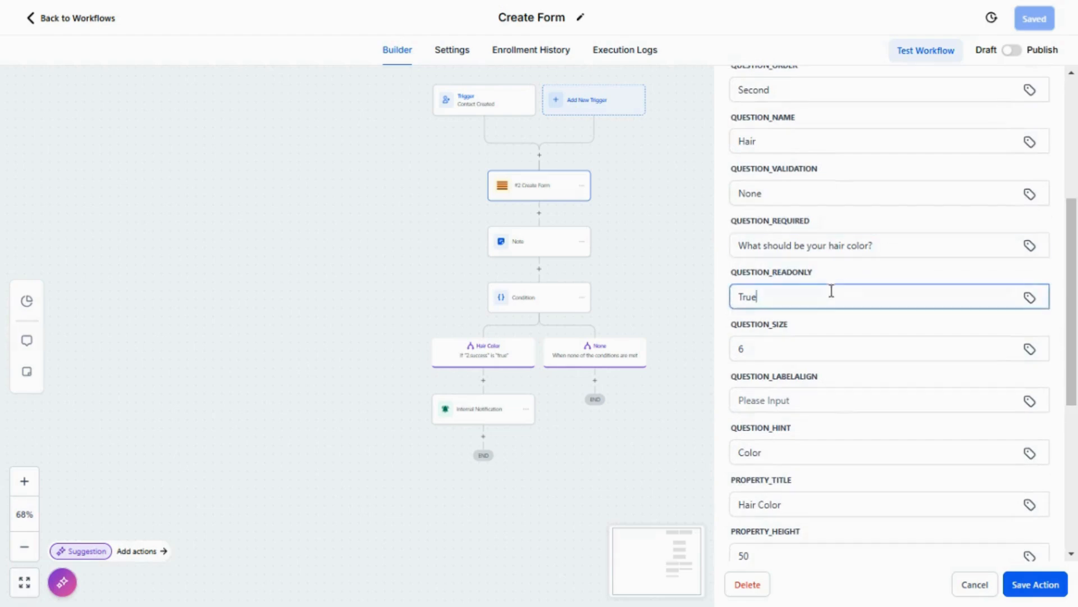
{"action": "left_click_drag", "start_coordinate": [1077, 265], "coordinate": [1077, 400]}
{"action": "left_click", "coordinate": [859, 270]}
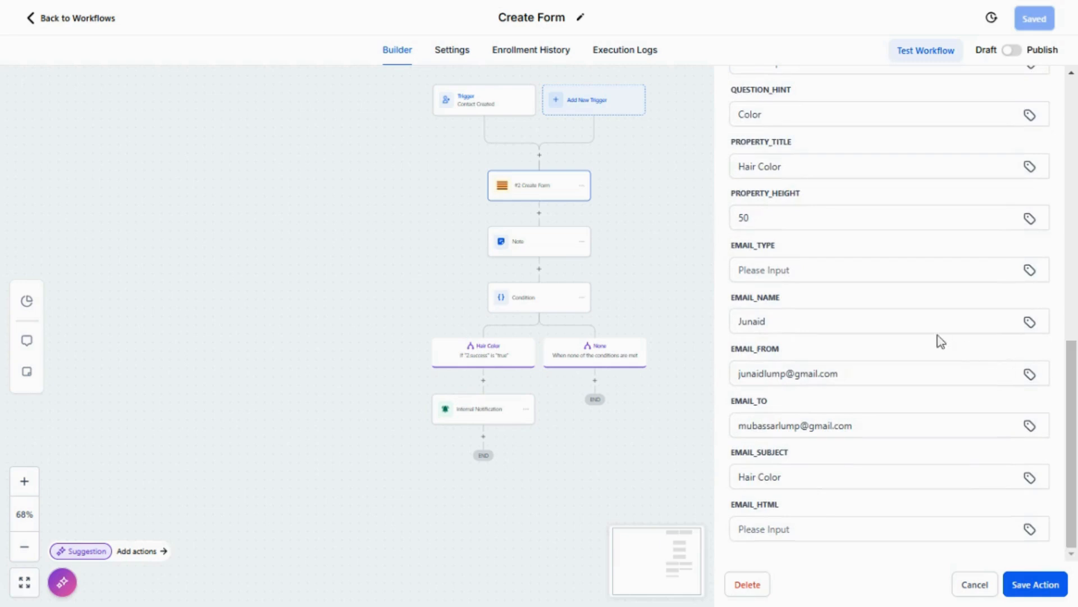
{"action": "left_click", "coordinate": [823, 332]}
{"action": "left_click", "coordinate": [881, 365]}
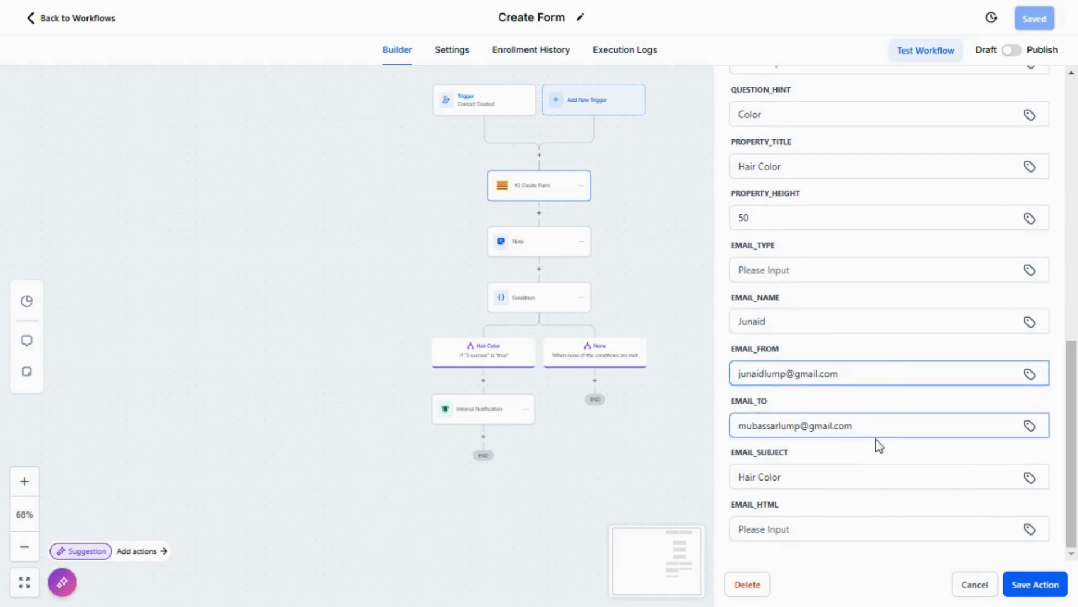
{"action": "left_click", "coordinate": [821, 486]}
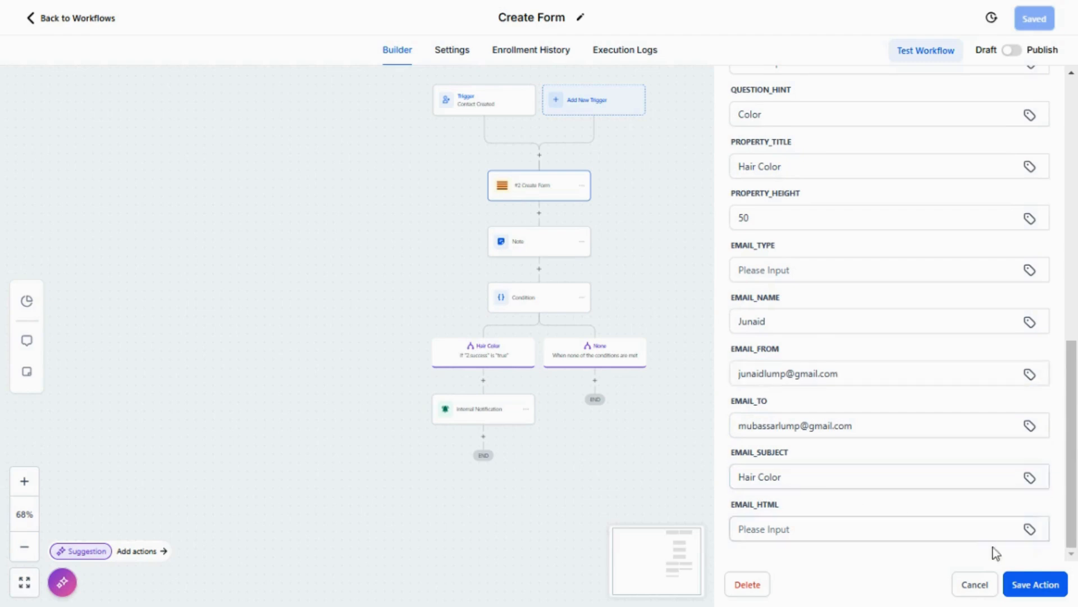
{"action": "left_click", "coordinate": [1035, 584]}
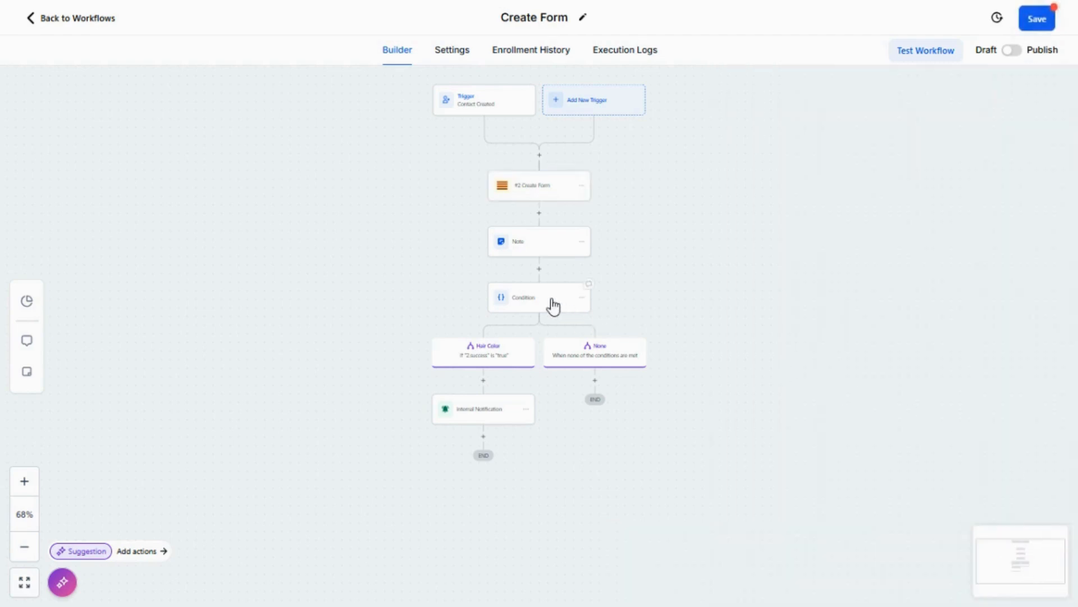
Review the Note action's text and its contact ID variable from the Create Form step, and save the action
{"action": "left_click", "coordinate": [544, 243]}
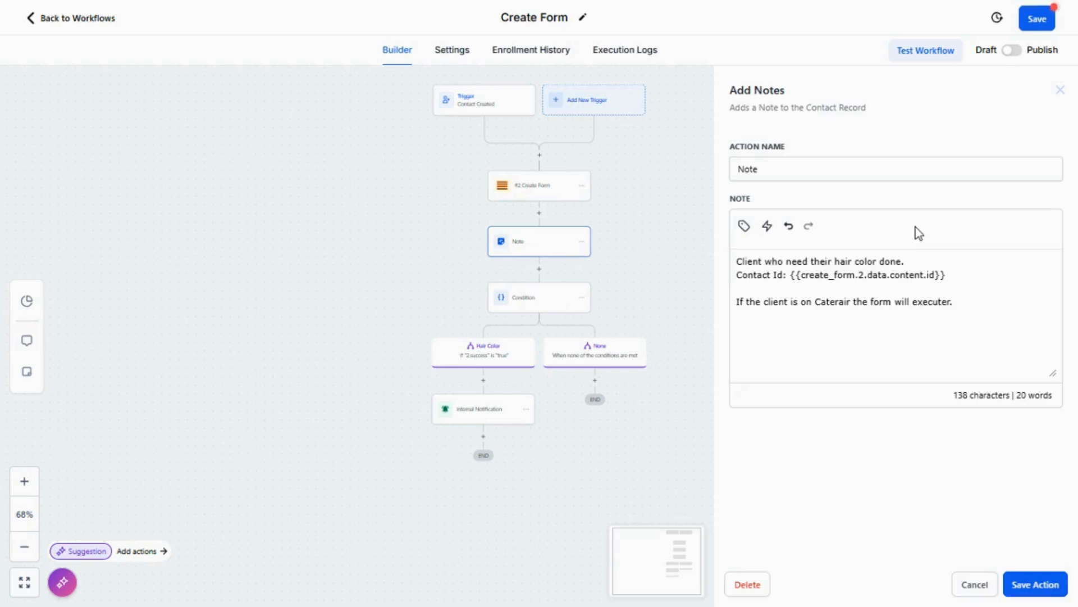
{"action": "left_click_drag", "start_coordinate": [740, 261], "coordinate": [978, 308]}
{"action": "left_click", "coordinate": [978, 308]}
{"action": "left_click_drag", "start_coordinate": [790, 277], "coordinate": [982, 277]}
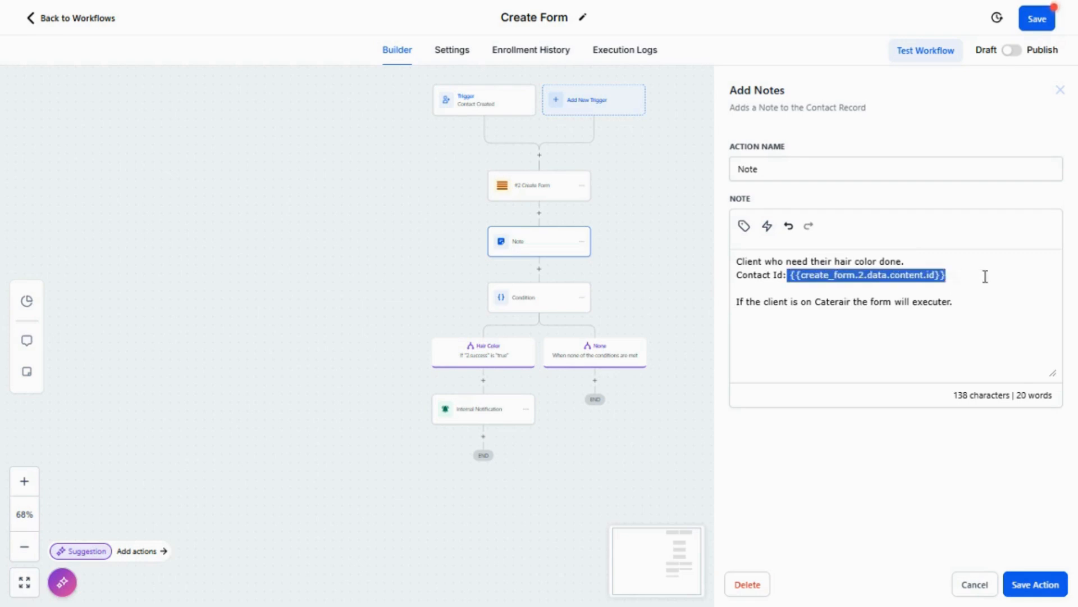
{"action": "left_click", "coordinate": [1015, 588]}
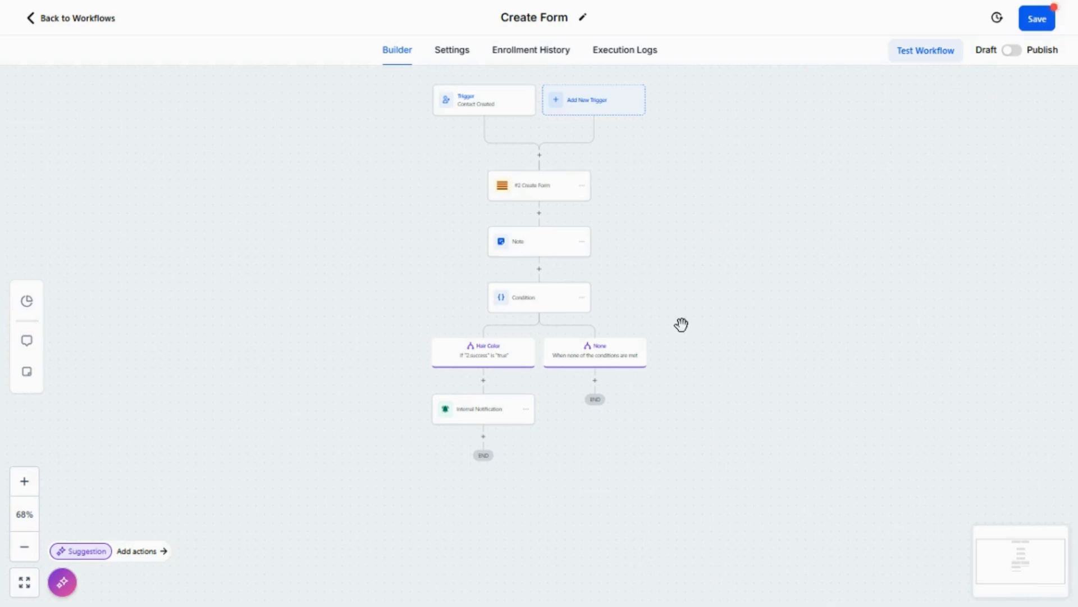
Review the Internal Notification action's sender, recipient and subject fields, and save the action
{"action": "left_click", "coordinate": [495, 416]}
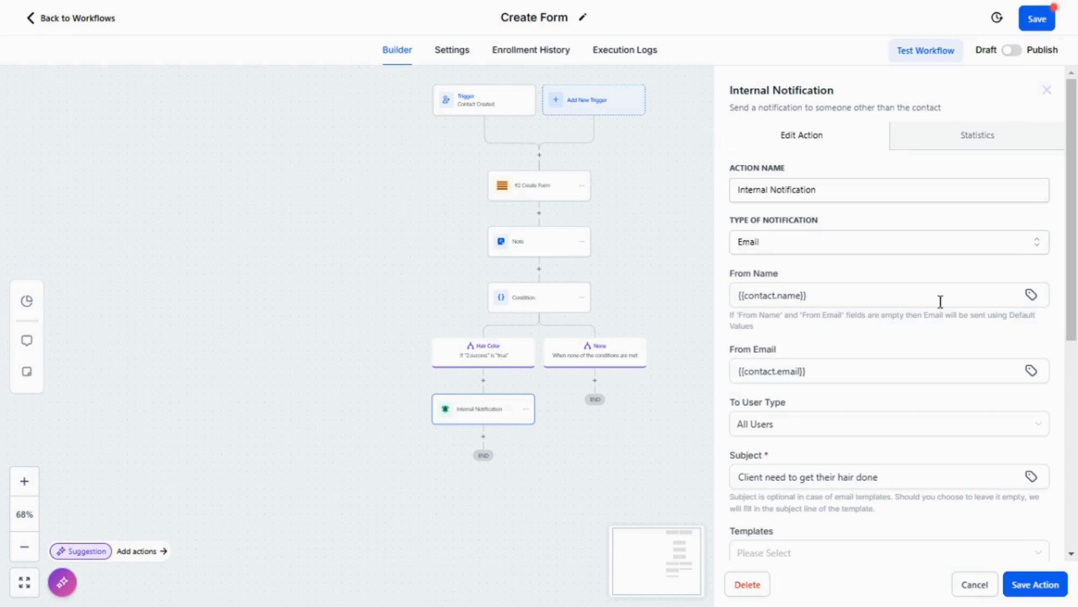
{"action": "left_click_drag", "start_coordinate": [1077, 235], "coordinate": [1077, 276]}
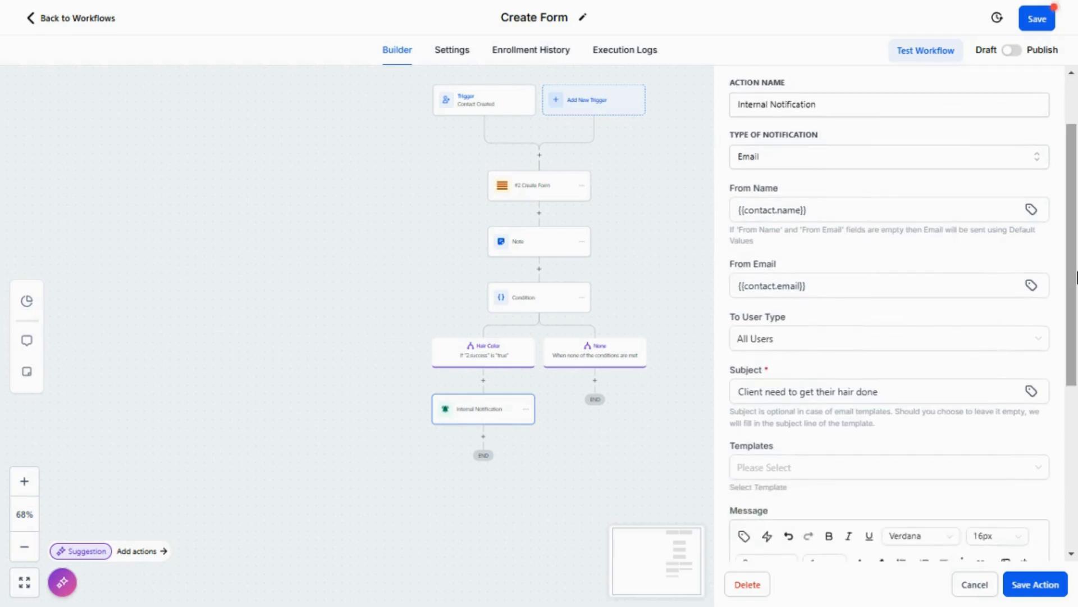
{"action": "left_click", "coordinate": [1032, 585]}
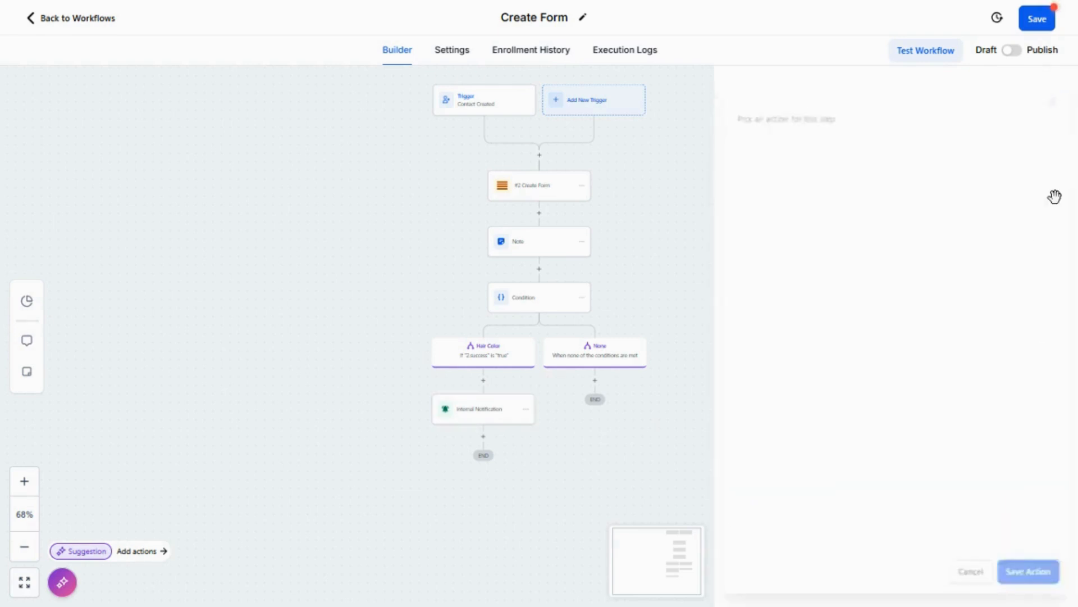
Save the Create Form workflow and run a test of it for the test contact
{"action": "left_click", "coordinate": [1036, 20]}
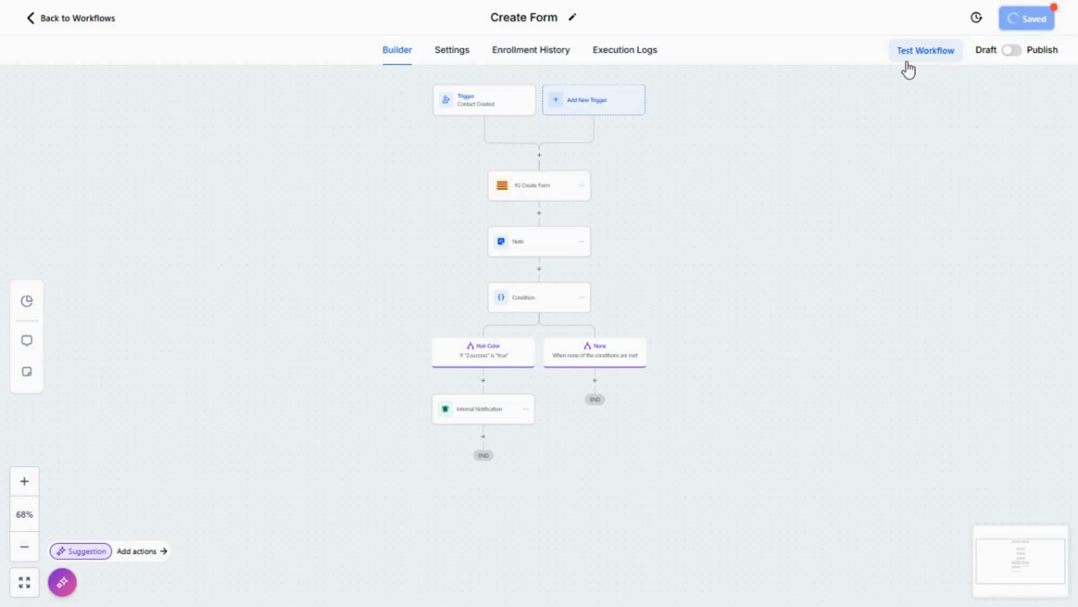
{"action": "left_click", "coordinate": [905, 61]}
{"action": "left_click", "coordinate": [782, 169]}
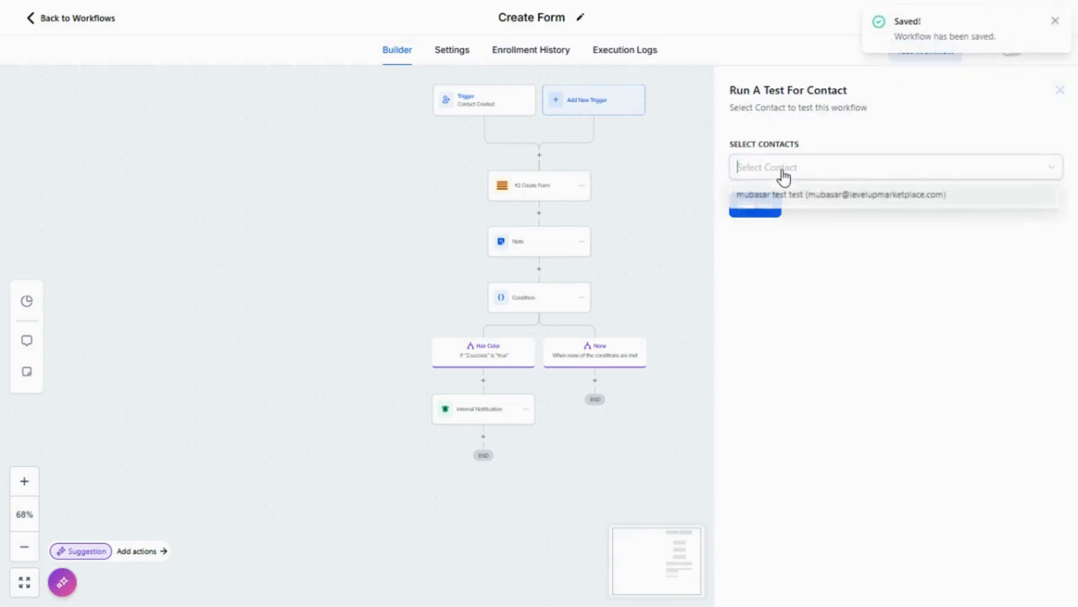
{"action": "left_click", "coordinate": [820, 195]}
{"action": "left_click", "coordinate": [831, 255]}
{"action": "left_click", "coordinate": [757, 203]}
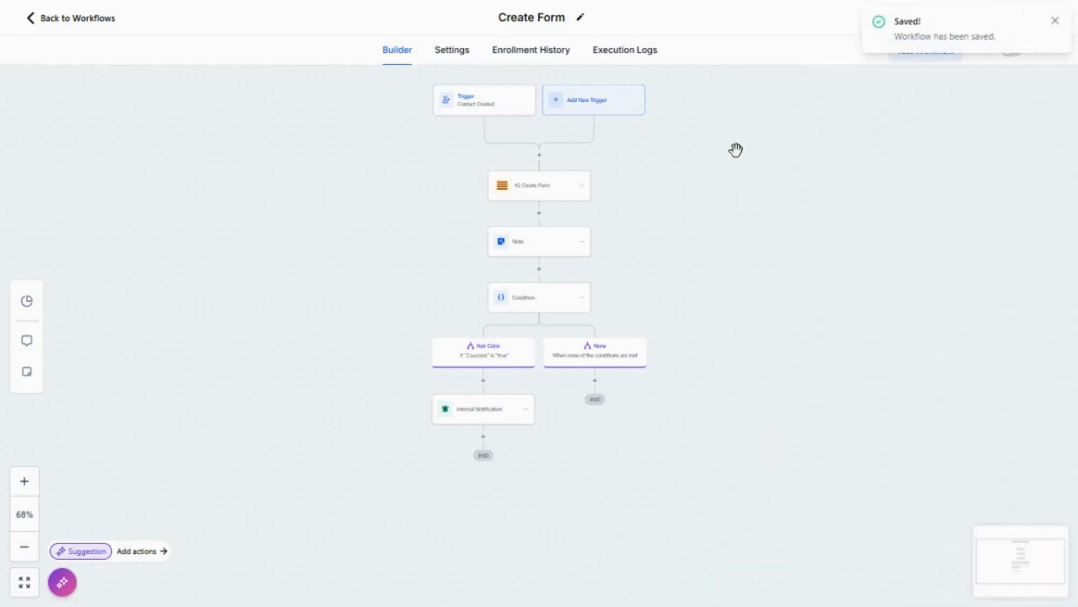
Open the Create Form workflow's execution logs and refresh them to check the status of each action
{"action": "left_click", "coordinate": [617, 54]}
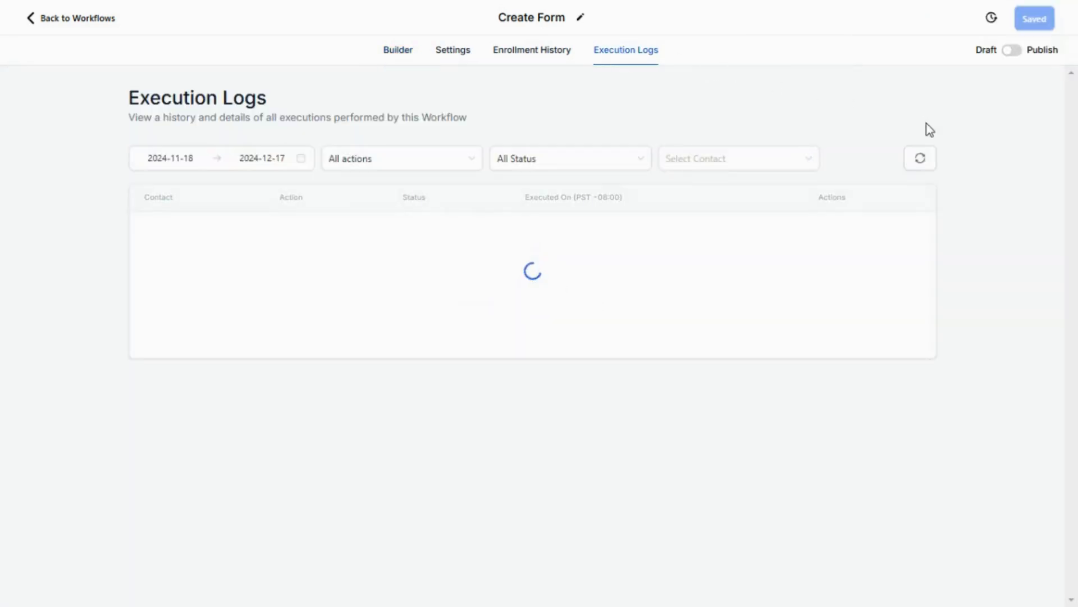
{"action": "left_click", "coordinate": [921, 163]}
{"action": "left_click", "coordinate": [923, 165]}
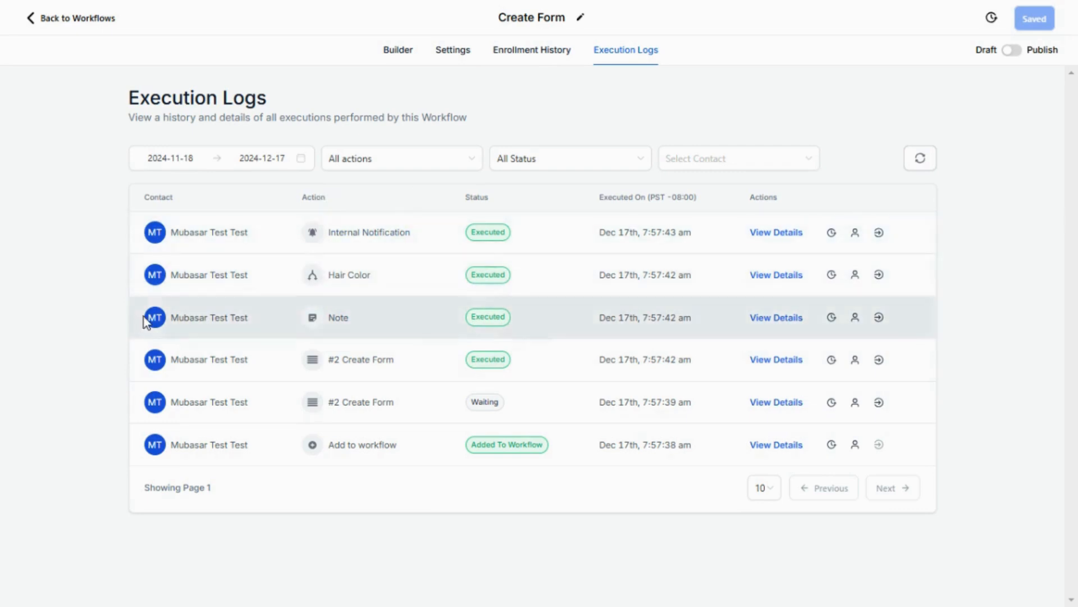
Open the test contact's record from the execution logs and examine the text of its note
{"action": "left_click", "coordinate": [181, 321]}
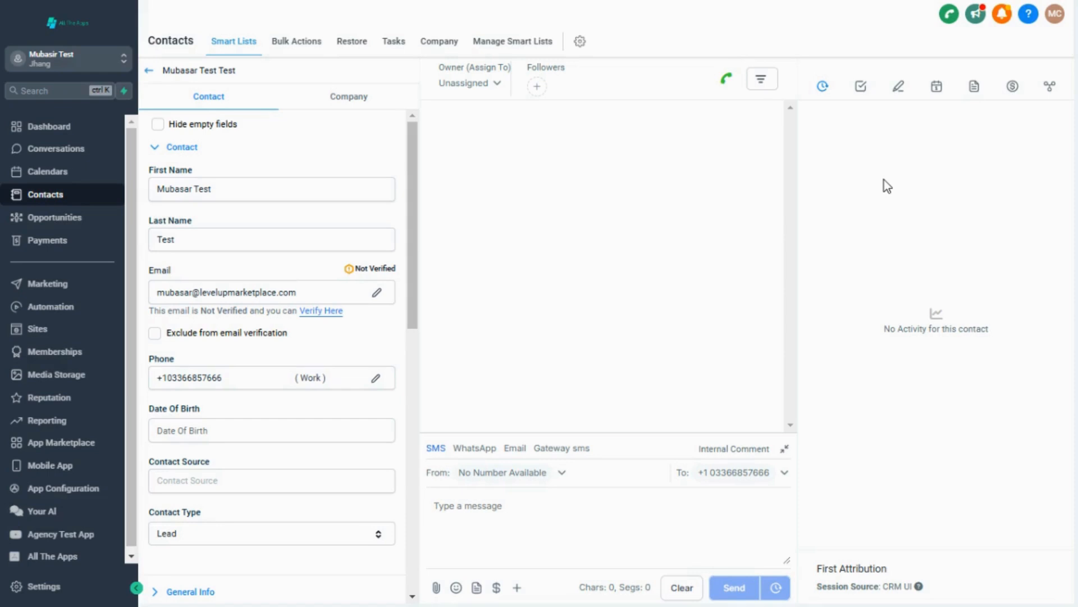
{"action": "left_click", "coordinate": [897, 86]}
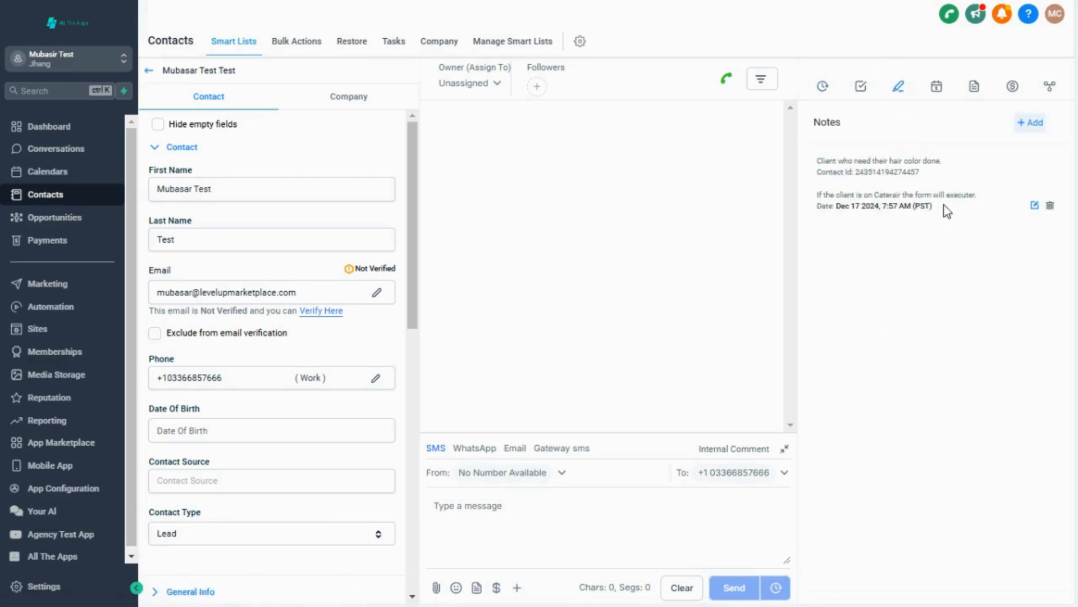
{"action": "left_click_drag", "start_coordinate": [817, 162], "coordinate": [957, 169]}
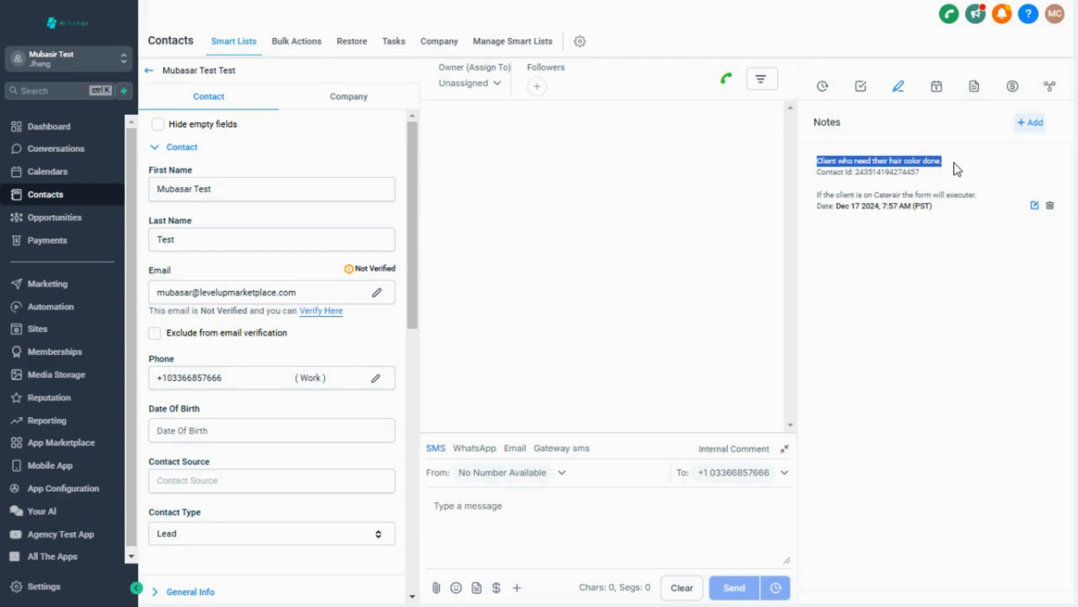
{"action": "left_click_drag", "start_coordinate": [815, 195], "coordinate": [981, 198]}
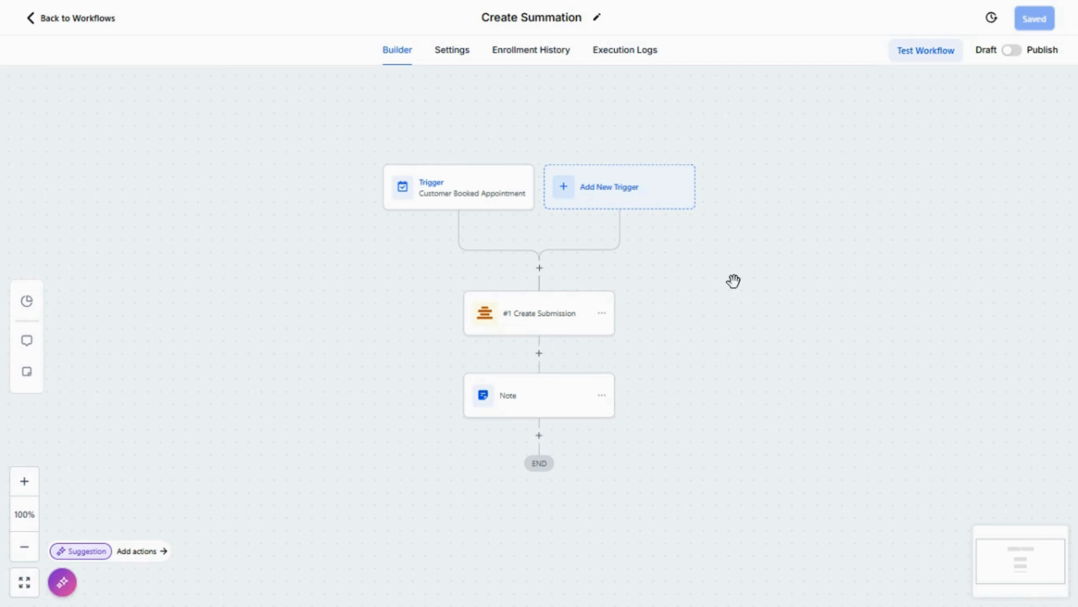
Review the form ID options and textbox text of the Create Submission action in the Create Summation workflow, and save the action
{"action": "left_click", "coordinate": [532, 331]}
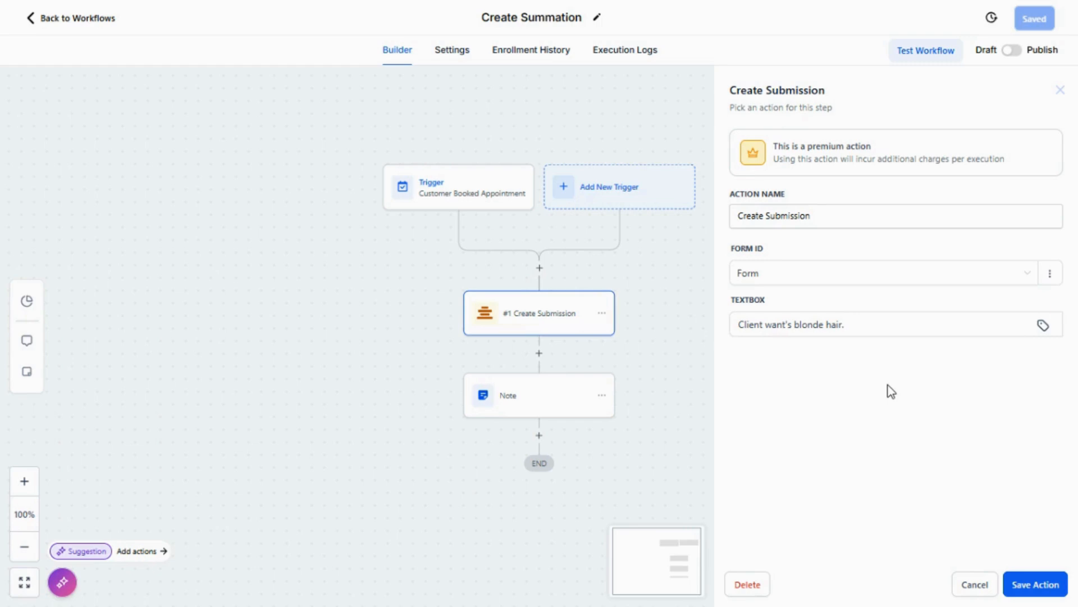
{"action": "left_click", "coordinate": [829, 288]}
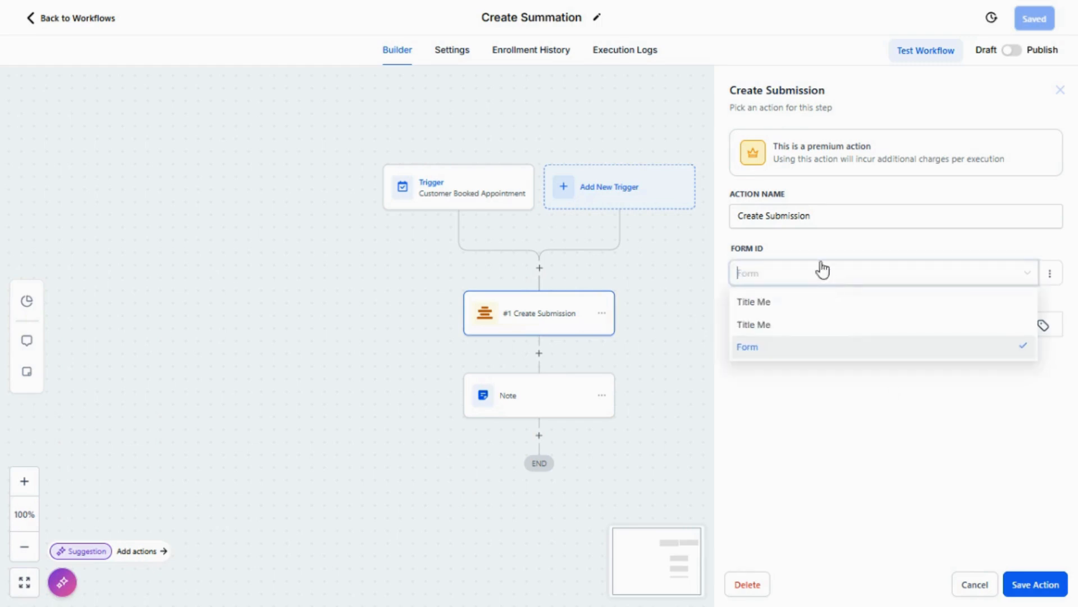
{"action": "left_click", "coordinate": [823, 270]}
{"action": "left_click", "coordinate": [761, 324]}
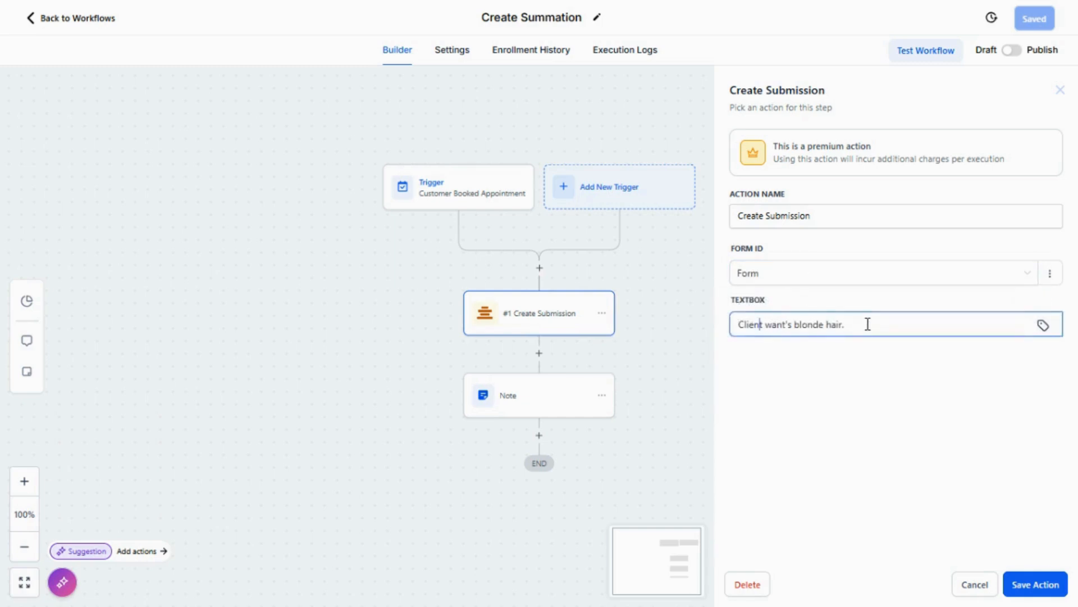
{"action": "left_click", "coordinate": [1022, 578]}
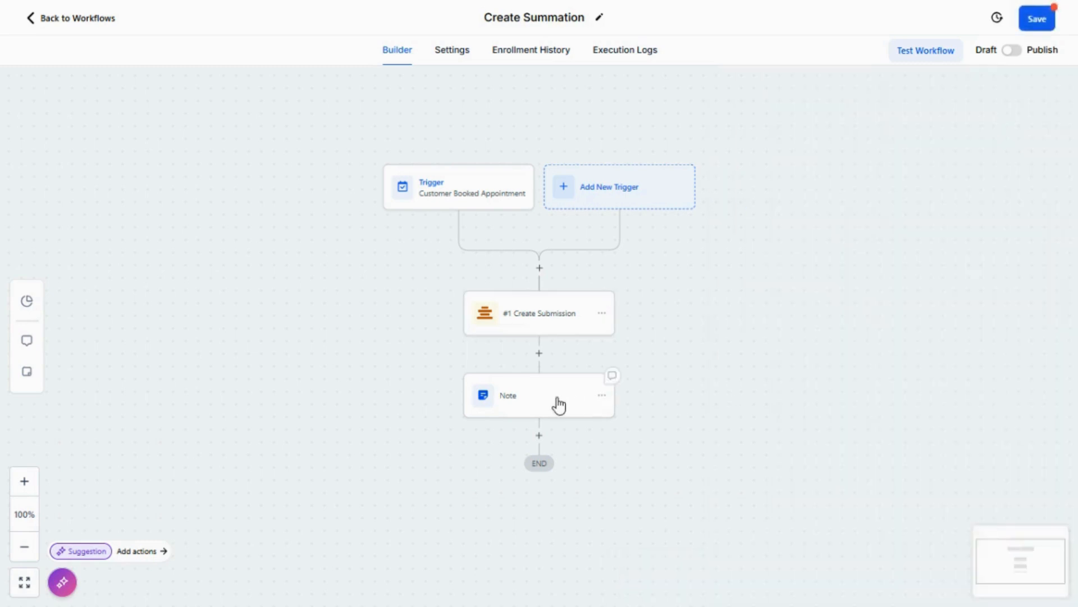
Examine the Note action's text and its submission ID variable from the Create Submission step
{"action": "left_click", "coordinate": [558, 404]}
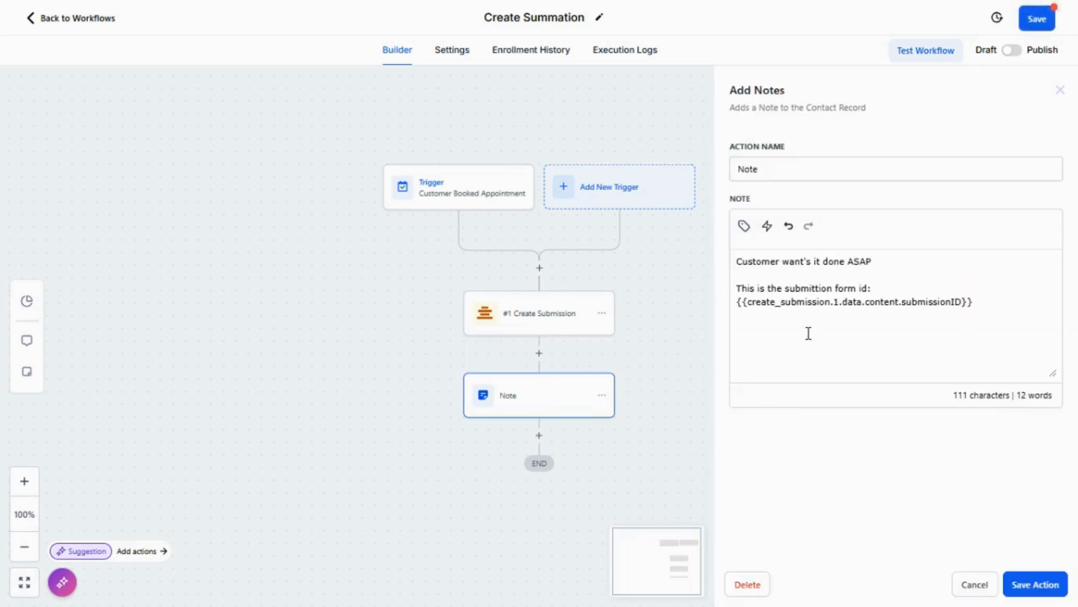
{"action": "left_click_drag", "start_coordinate": [737, 287], "coordinate": [1015, 315]}
{"action": "left_click", "coordinate": [1015, 315]}
{"action": "left_click_drag", "start_coordinate": [736, 302], "coordinate": [991, 302]}
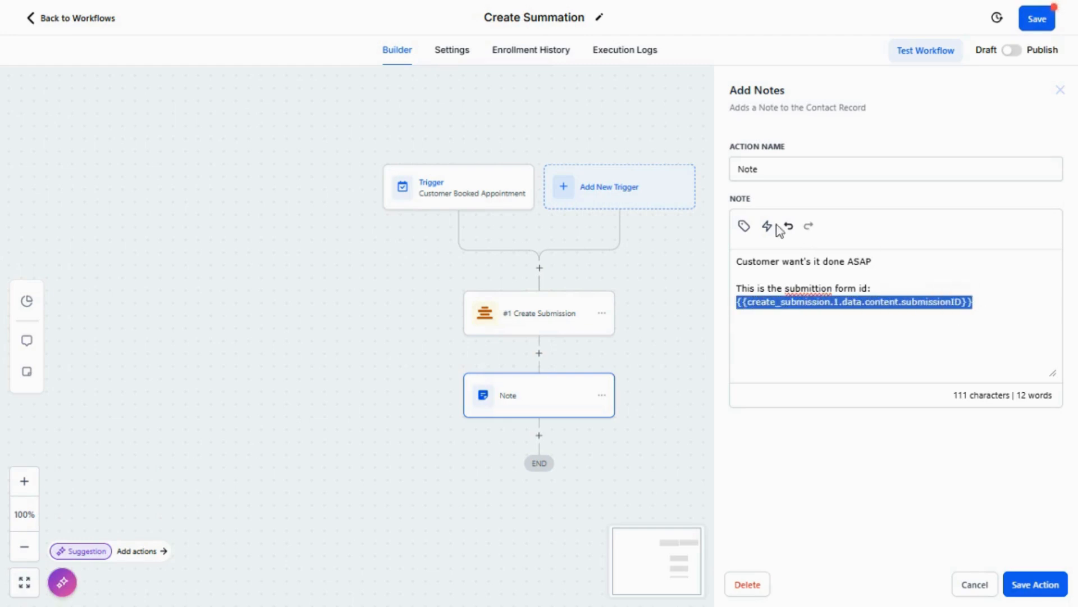
{"action": "left_click", "coordinate": [744, 227]}
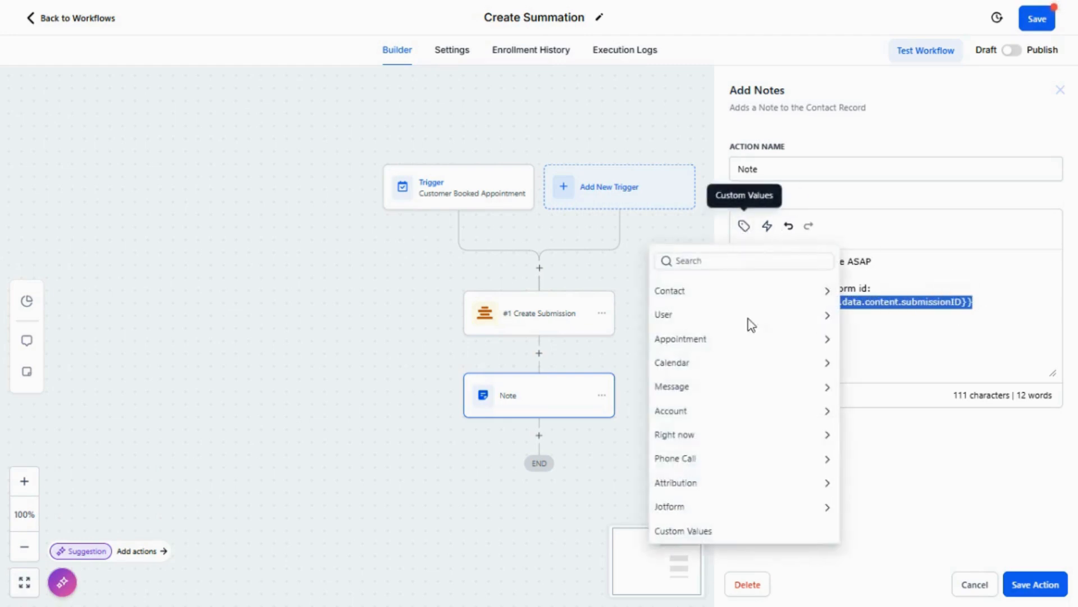
{"action": "left_click", "coordinate": [755, 507]}
{"action": "left_click", "coordinate": [696, 328]}
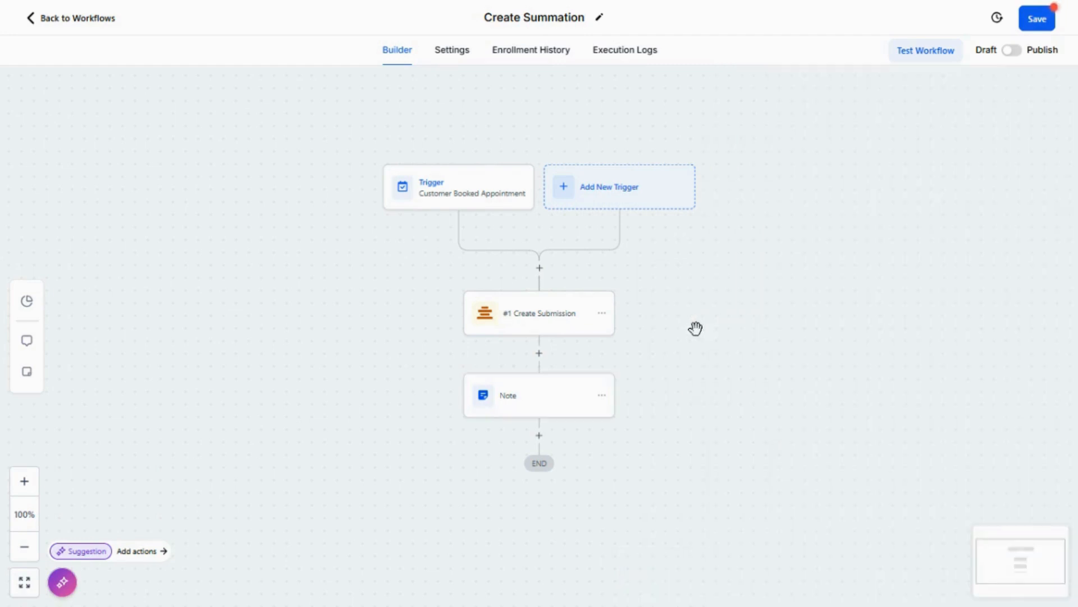
Check the Jotform custom values from the Create Submission step that are available for the Note action, and save the action
{"action": "left_click", "coordinate": [501, 403]}
{"action": "left_click", "coordinate": [743, 228]}
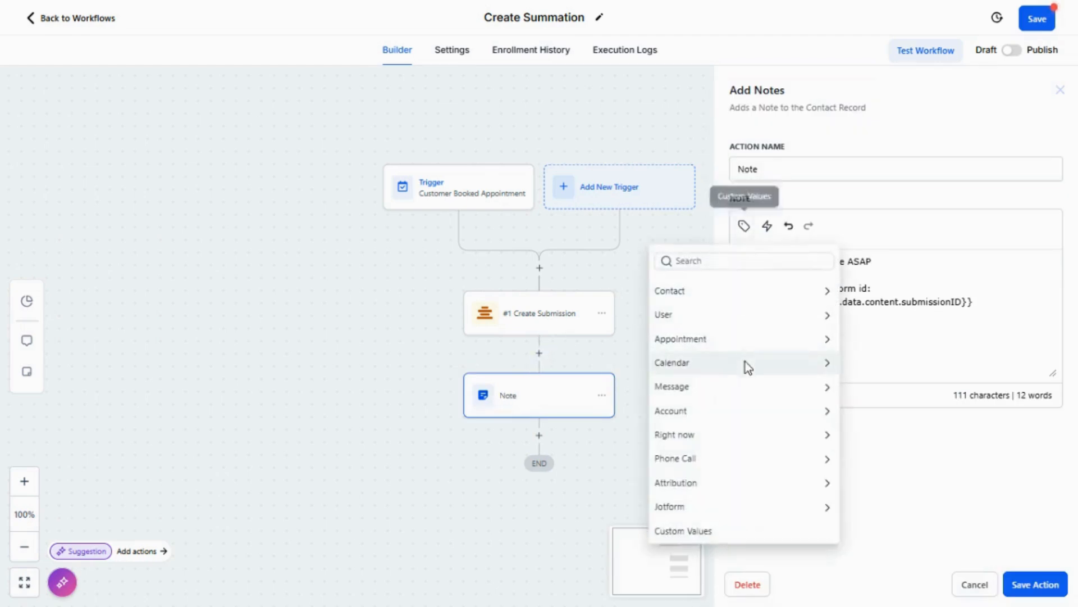
{"action": "left_click", "coordinate": [708, 507]}
{"action": "left_click", "coordinate": [717, 320]}
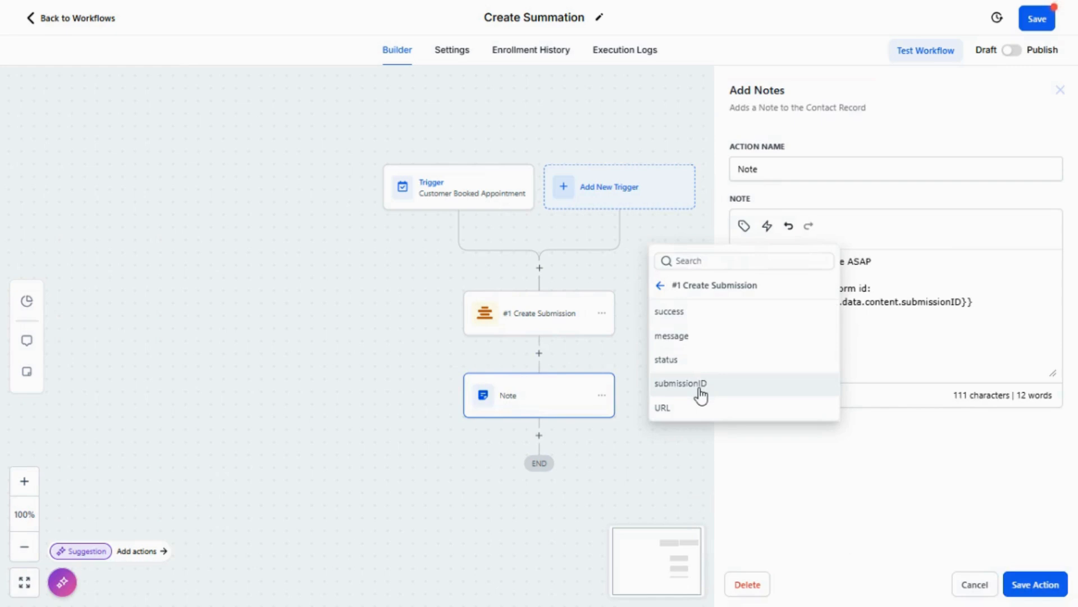
{"action": "left_click", "coordinate": [880, 466]}
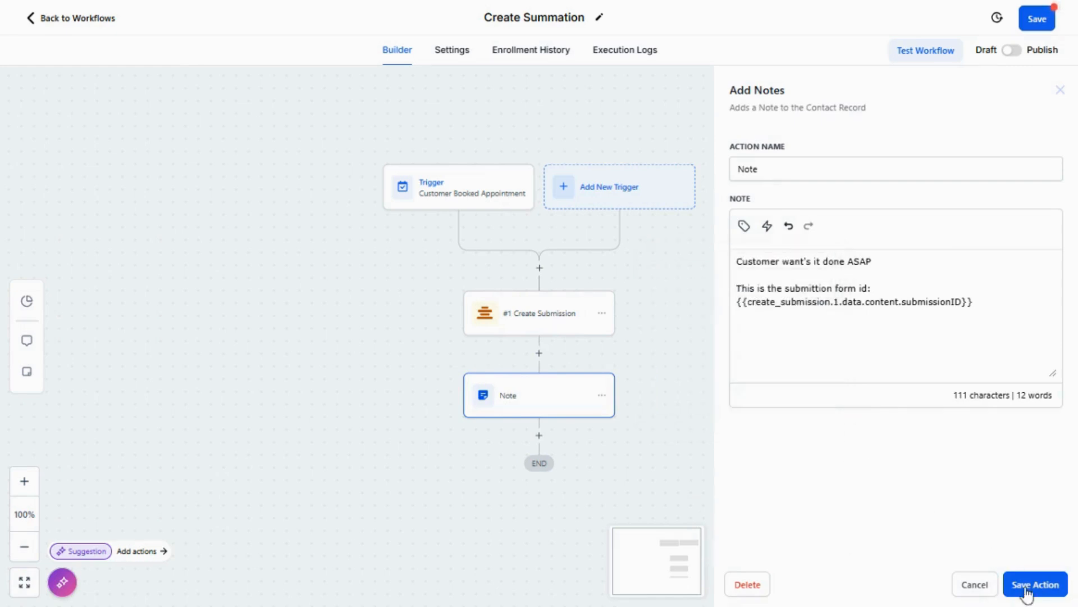
{"action": "left_click", "coordinate": [1027, 587]}
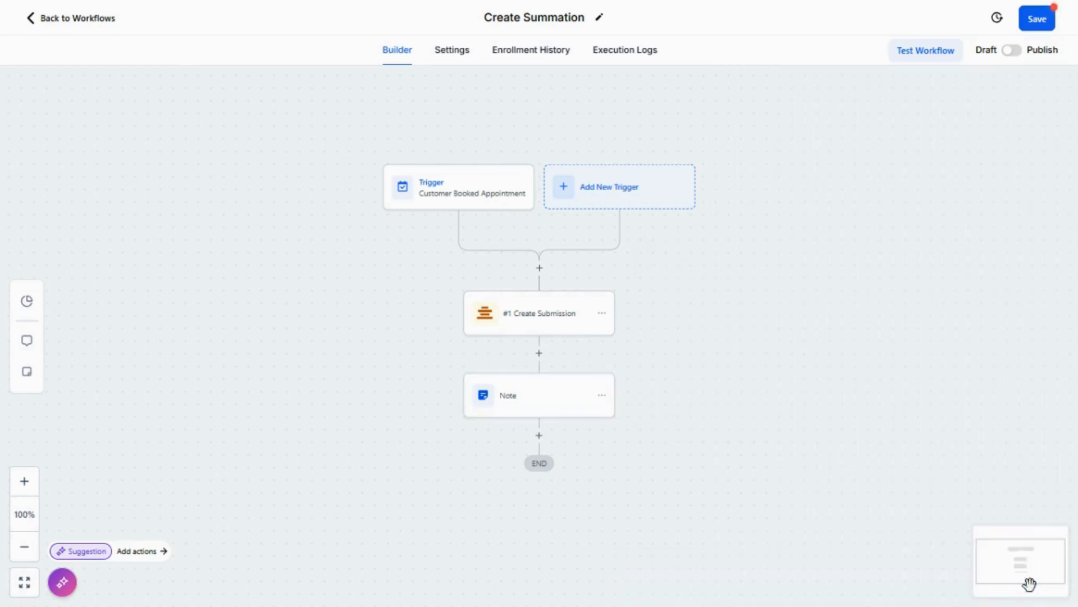
Save the Create Summation workflow and run a test of it for the test contact
{"action": "left_click", "coordinate": [1046, 20]}
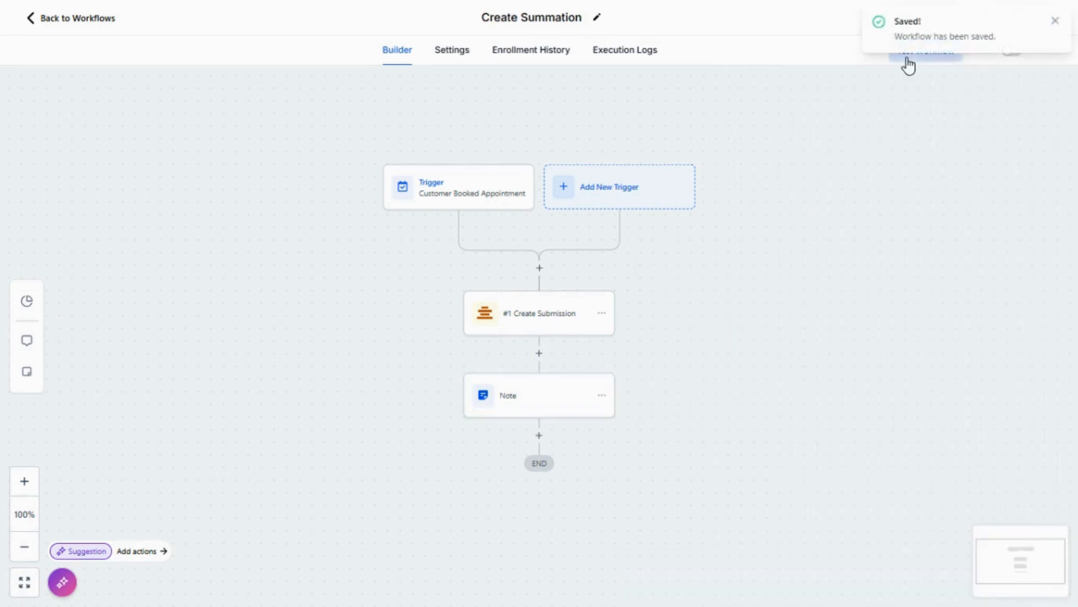
{"action": "left_click", "coordinate": [907, 59]}
{"action": "left_click", "coordinate": [840, 172]}
{"action": "left_click", "coordinate": [848, 195]}
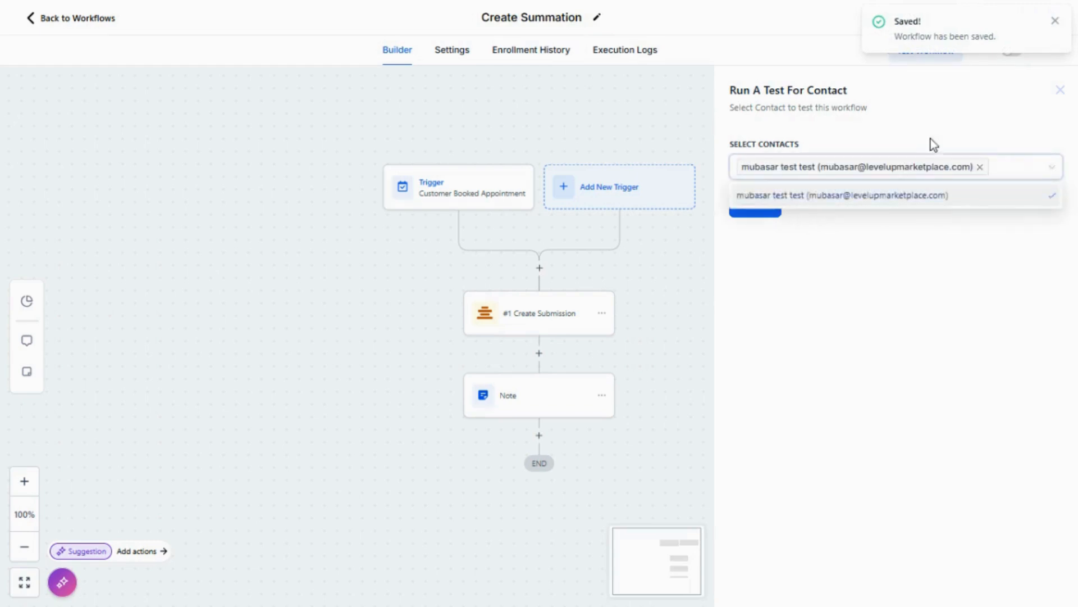
{"action": "left_click", "coordinate": [931, 141]}
{"action": "left_click", "coordinate": [753, 217]}
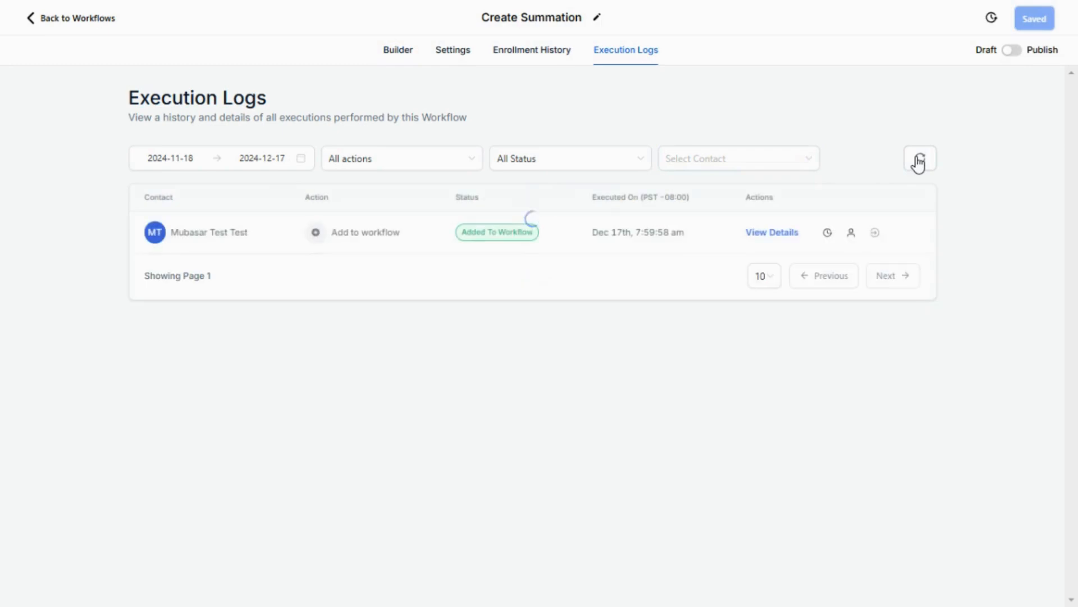
Refresh the Create Summation workflow's execution logs until the status of all its actions can be checked
{"action": "left_click", "coordinate": [918, 161]}
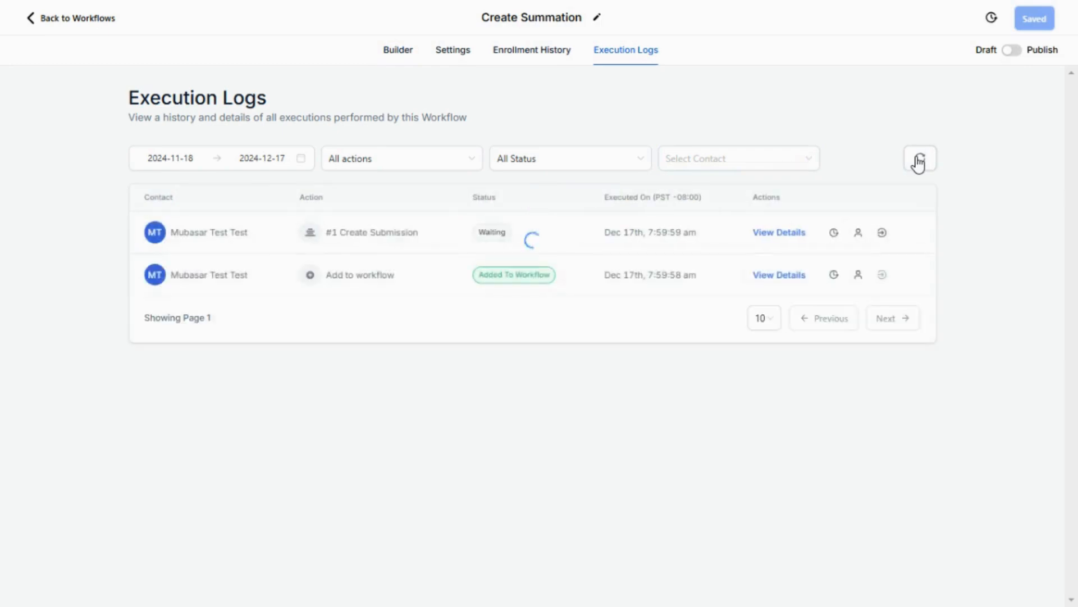
{"action": "left_click", "coordinate": [919, 161]}
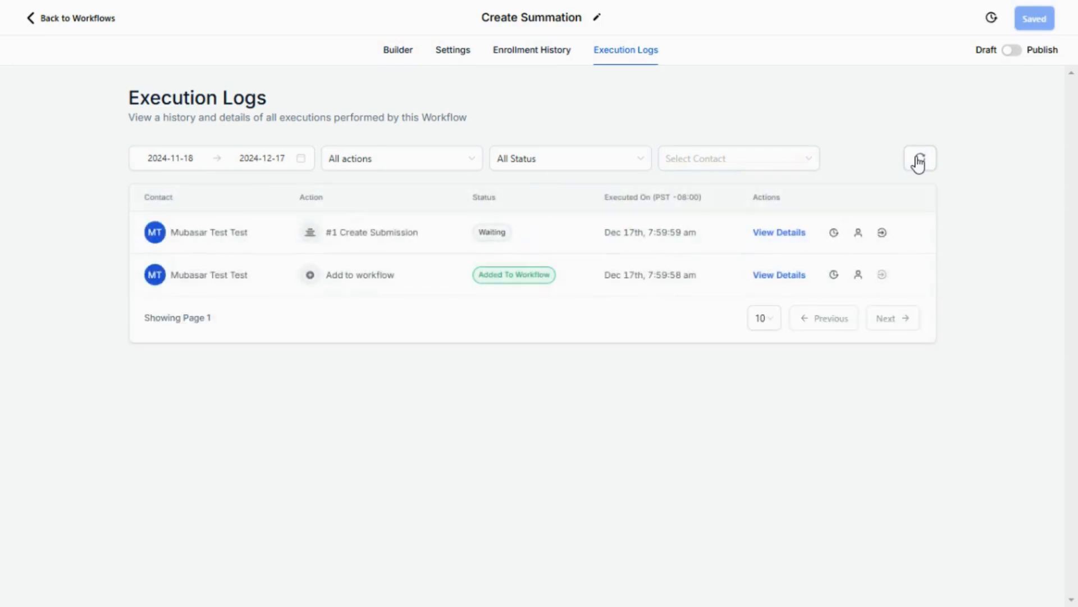
{"action": "left_click", "coordinate": [919, 161]}
{"action": "left_click", "coordinate": [919, 162]}
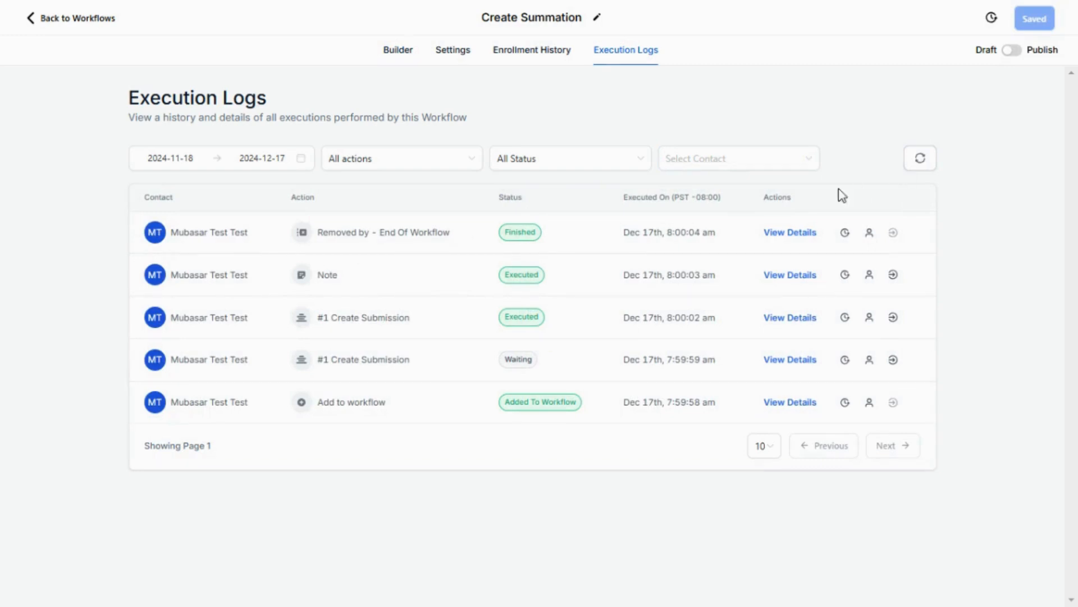
{"action": "left_click", "coordinate": [923, 161]}
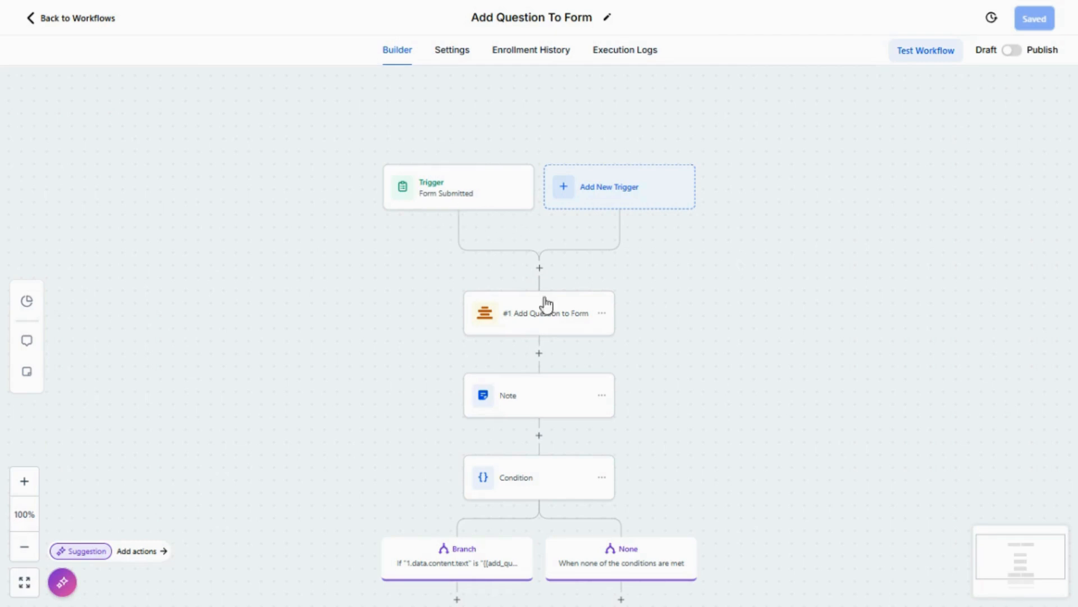
Examine the Add Question to Form action's form, question type, question text, question order and question name settings
{"action": "left_click", "coordinate": [561, 317]}
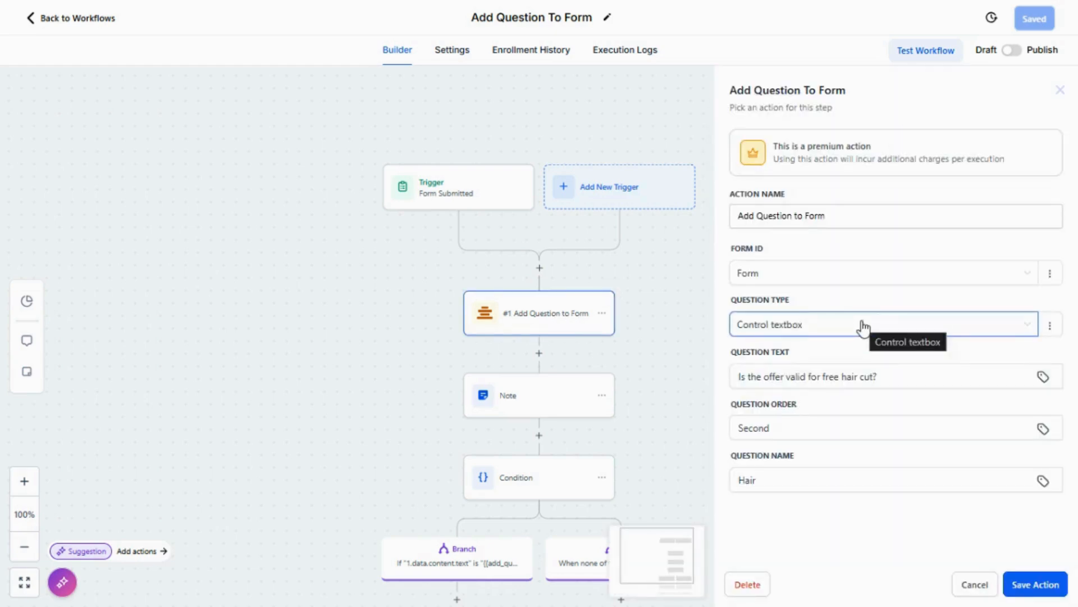
{"action": "left_click", "coordinate": [802, 285]}
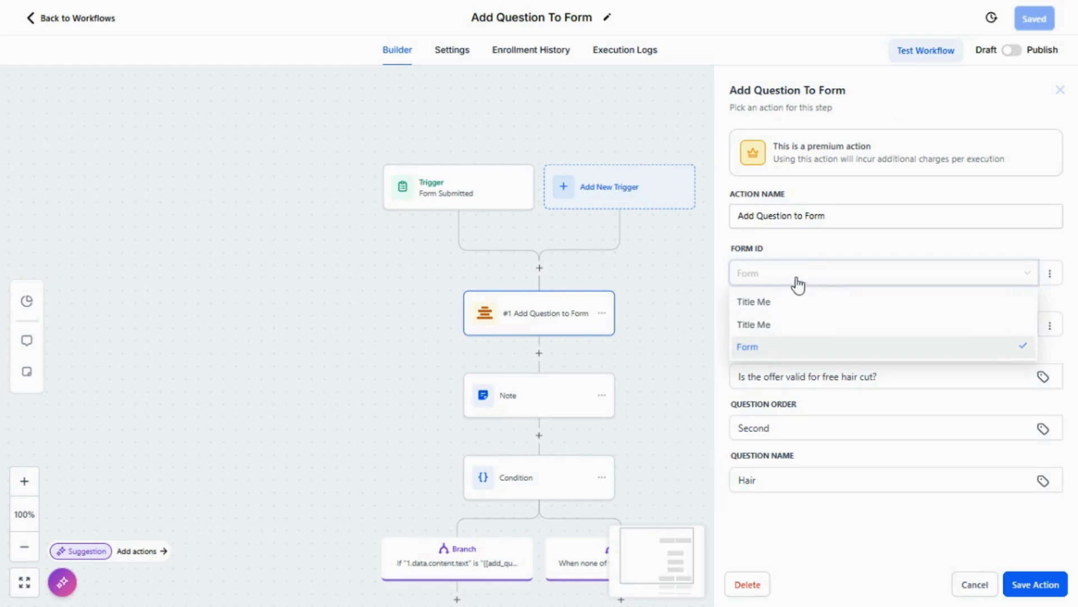
{"action": "left_click", "coordinate": [795, 251]}
{"action": "left_click", "coordinate": [820, 330]}
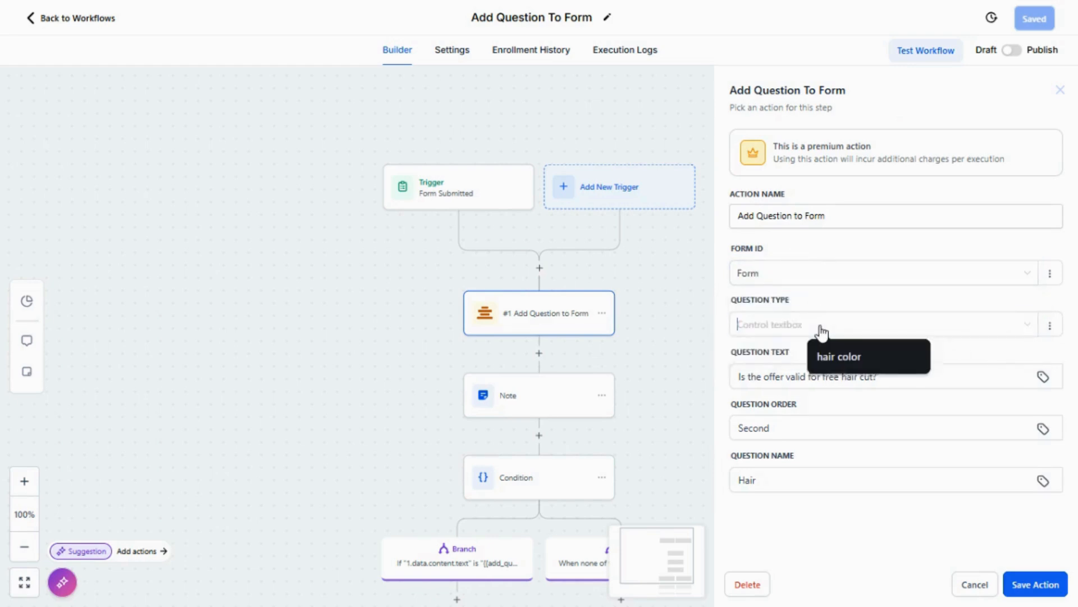
{"action": "left_click", "coordinate": [828, 302]}
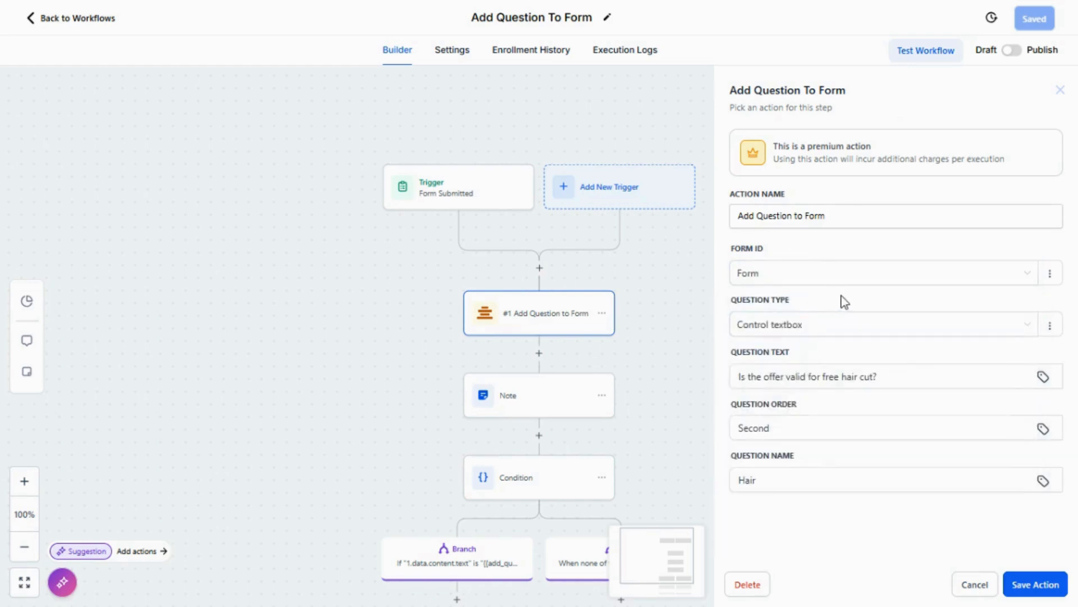
{"action": "left_click", "coordinate": [841, 377]}
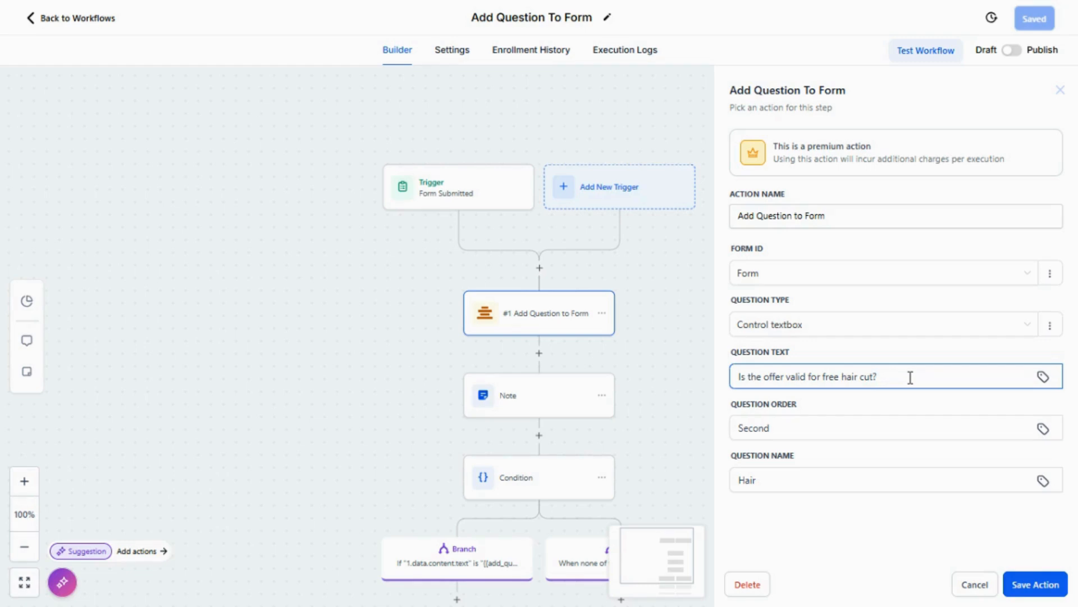
{"action": "left_click", "coordinate": [813, 423]}
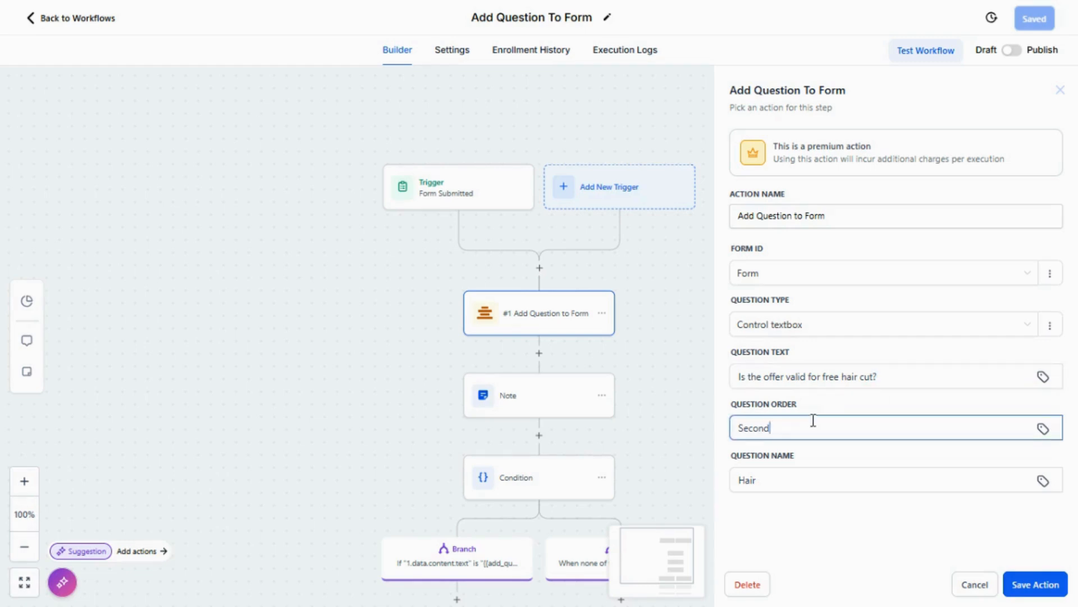
{"action": "left_click", "coordinate": [810, 481]}
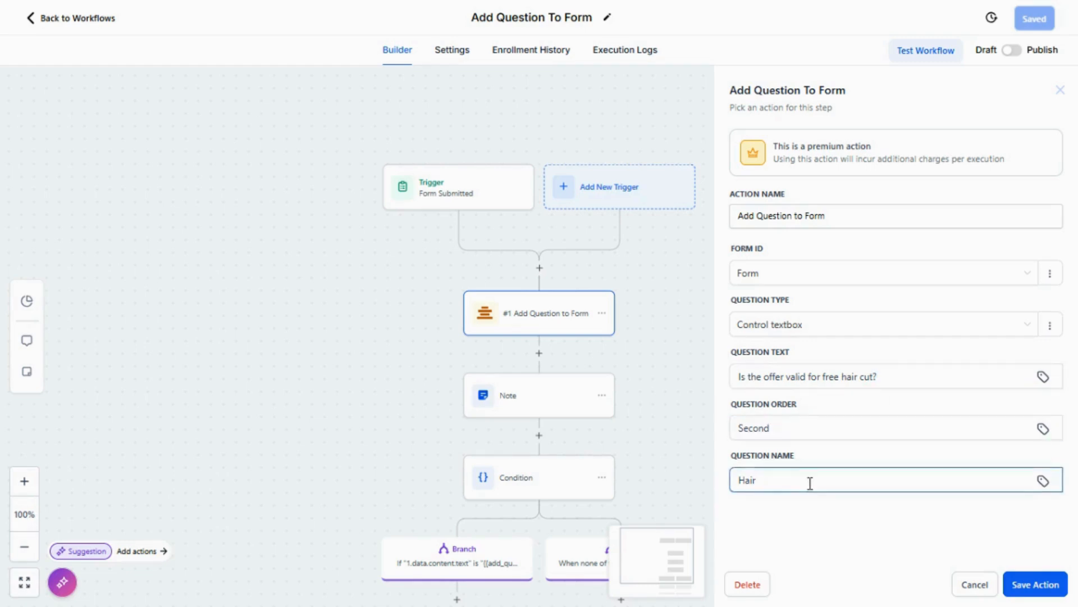
Review the Note action's text and its question text variable from the Add Question to Form step, and save the action
{"action": "left_click", "coordinate": [534, 405]}
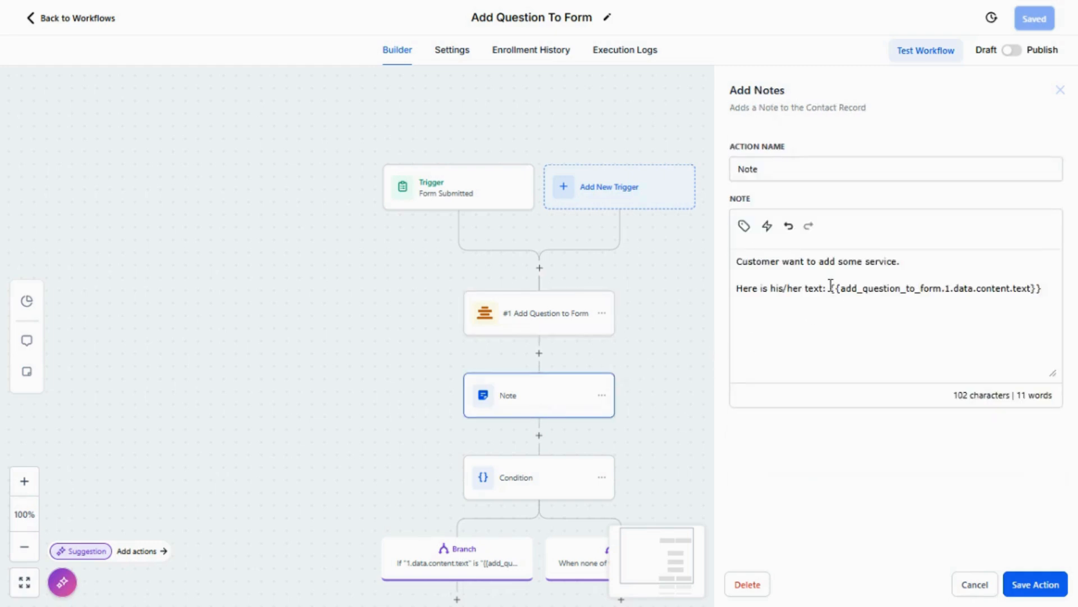
{"action": "left_click_drag", "start_coordinate": [836, 291], "coordinate": [1042, 291]}
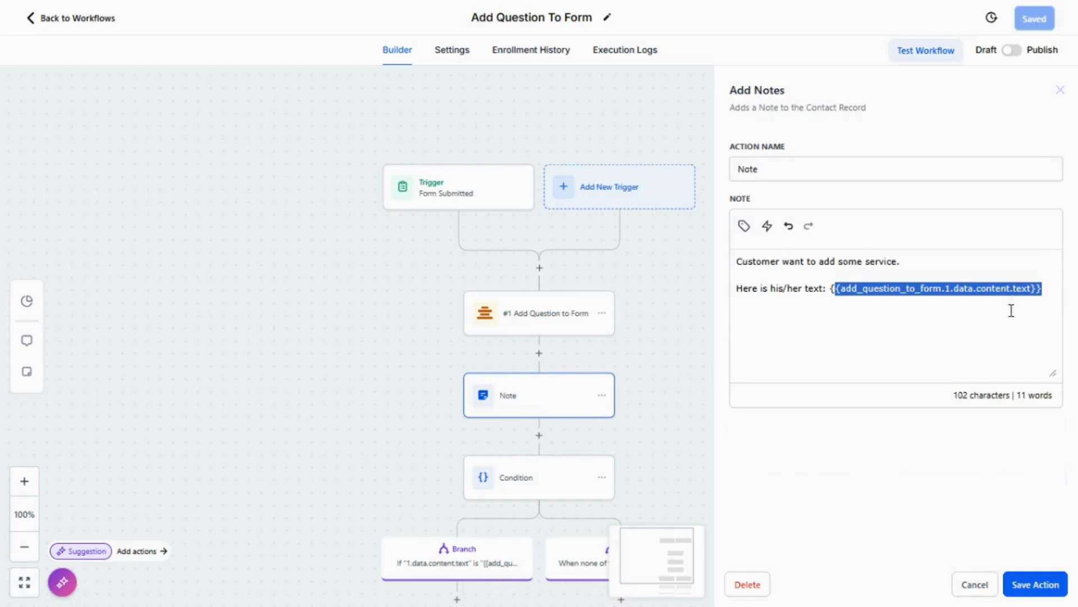
{"action": "left_click", "coordinate": [879, 335]}
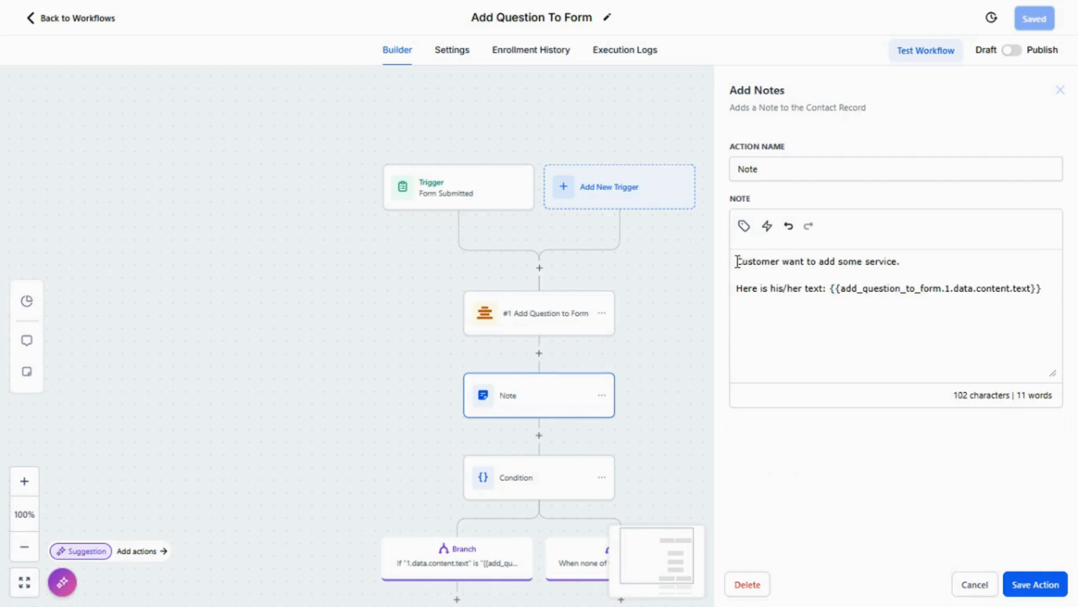
{"action": "left_click_drag", "start_coordinate": [736, 262], "coordinate": [954, 256]}
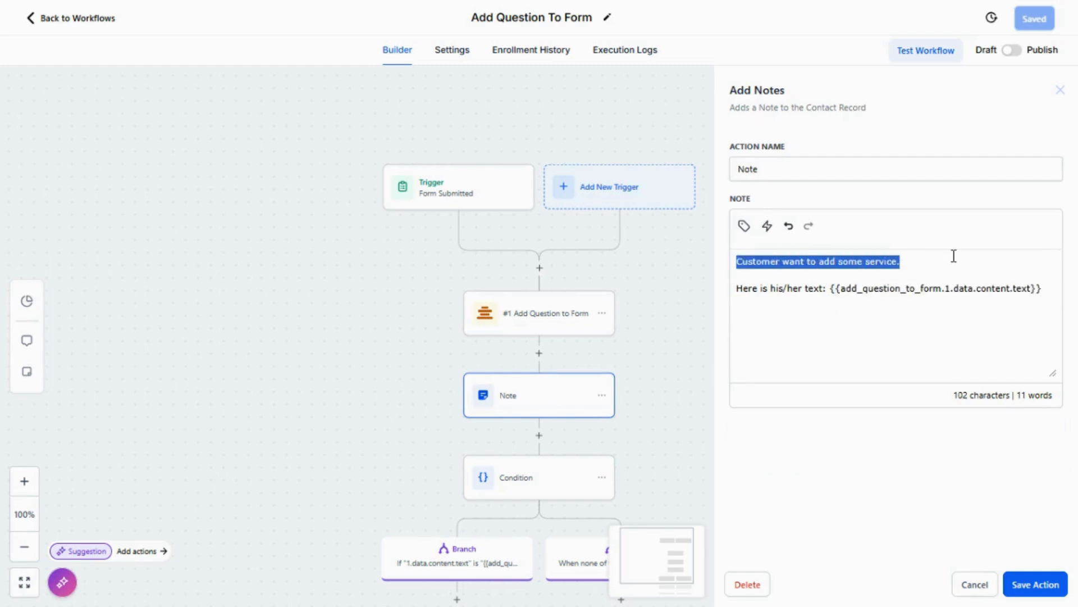
{"action": "left_click", "coordinate": [1040, 584]}
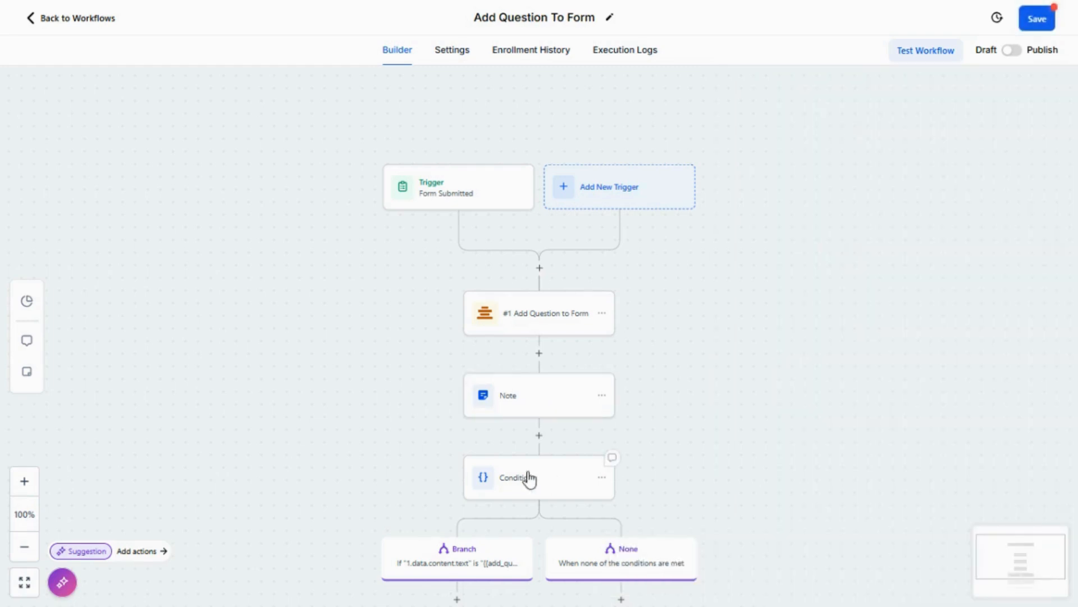
Review the title and message of the Internal Notification action in the condition's first branch, and save the action
{"action": "scroll", "coordinate": [757, 372], "scroll_direction": "down", "scroll_amount": 2}
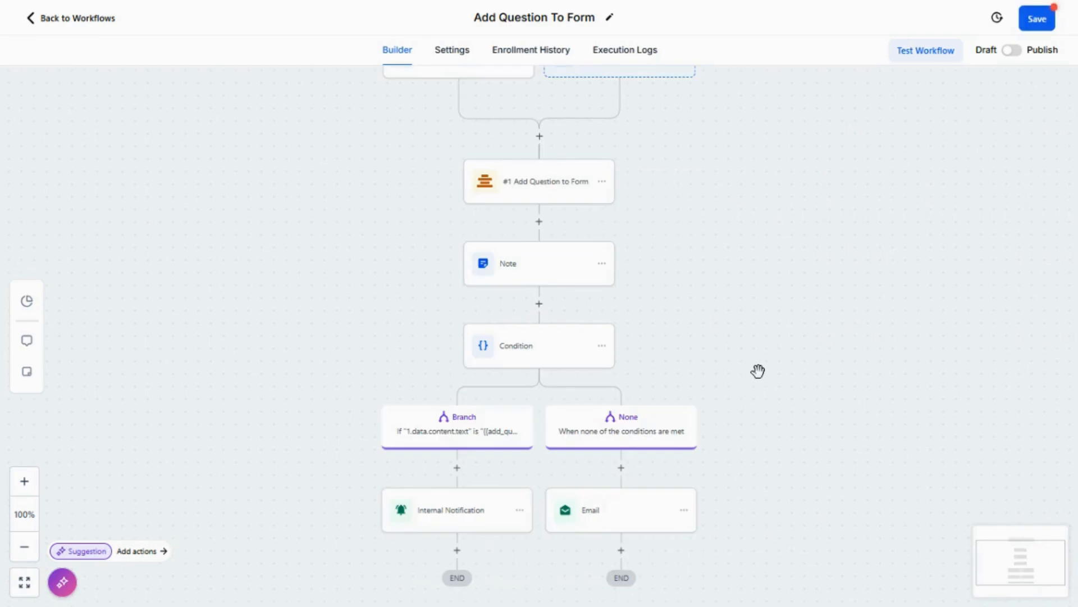
{"action": "scroll", "coordinate": [757, 372], "scroll_direction": "down", "scroll_amount": 2}
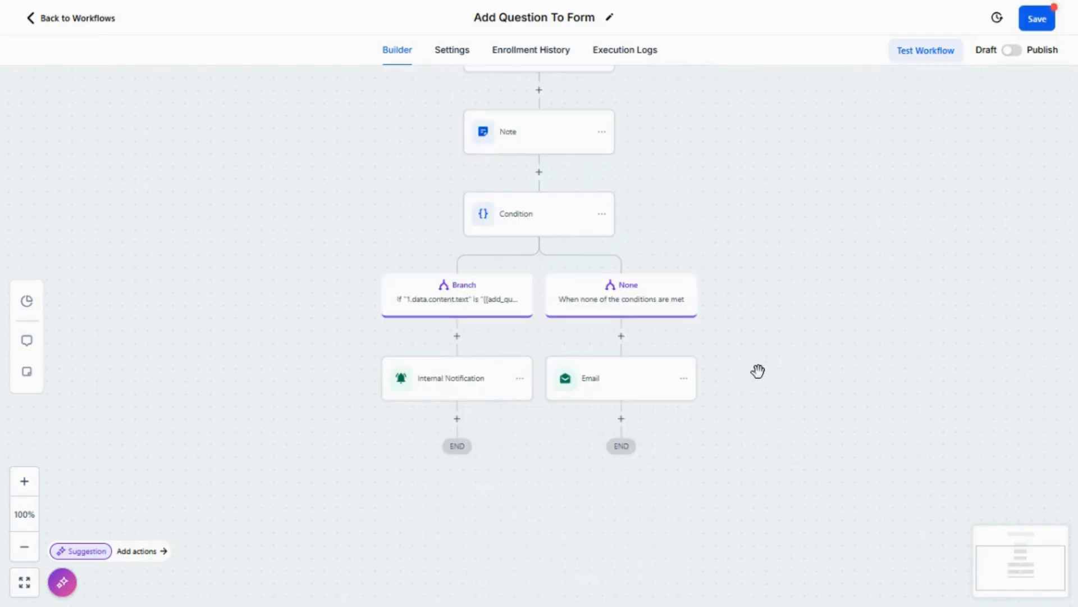
{"action": "left_click", "coordinate": [435, 387]}
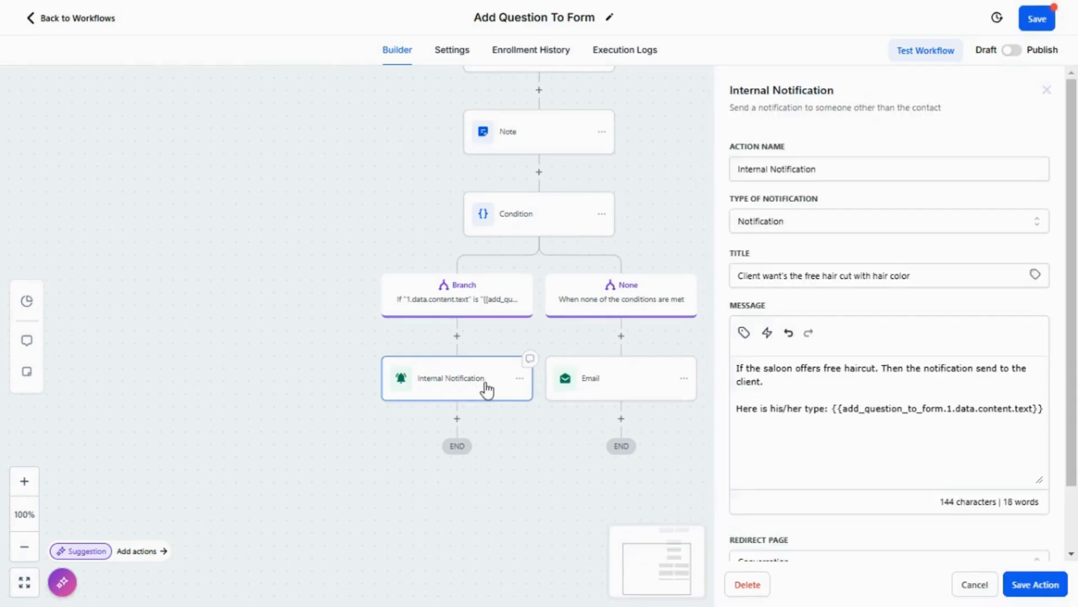
{"action": "left_click", "coordinate": [914, 276]}
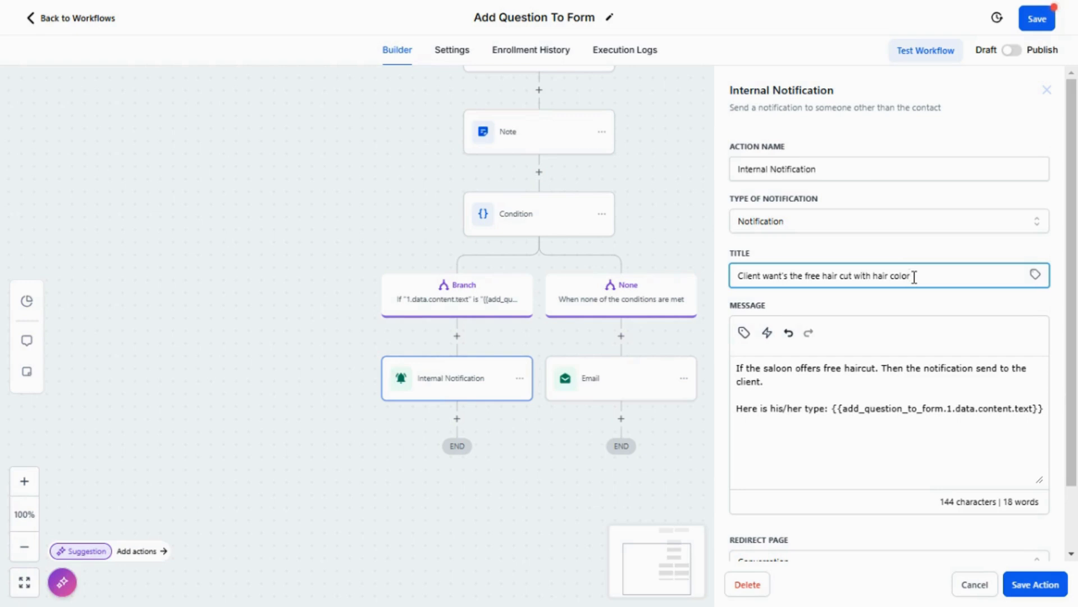
{"action": "left_click_drag", "start_coordinate": [913, 275], "coordinate": [733, 277]}
{"action": "left_click", "coordinate": [780, 391]}
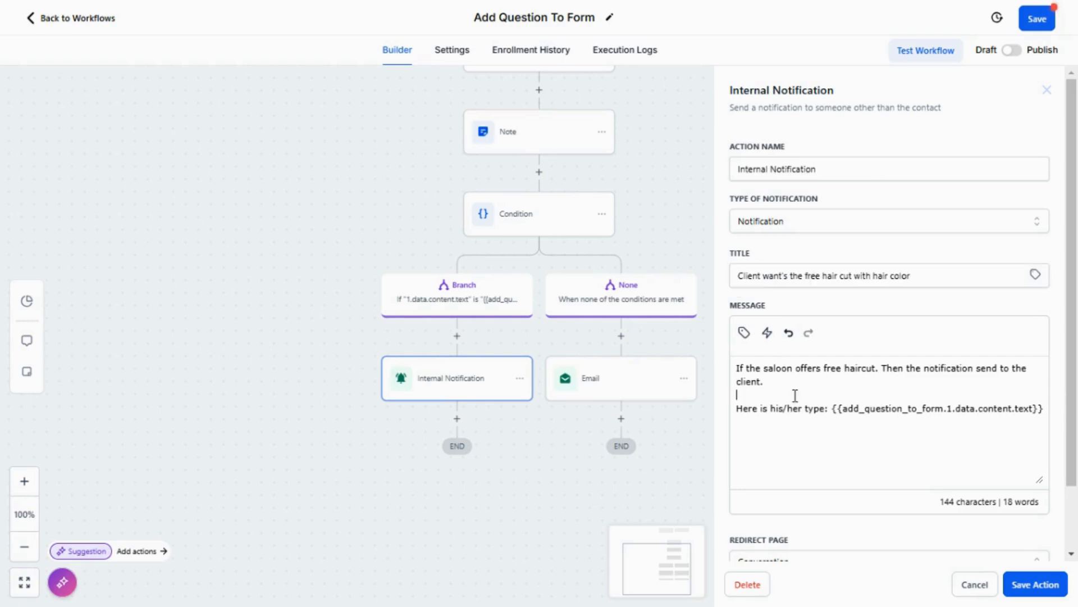
{"action": "left_click", "coordinate": [1011, 585]}
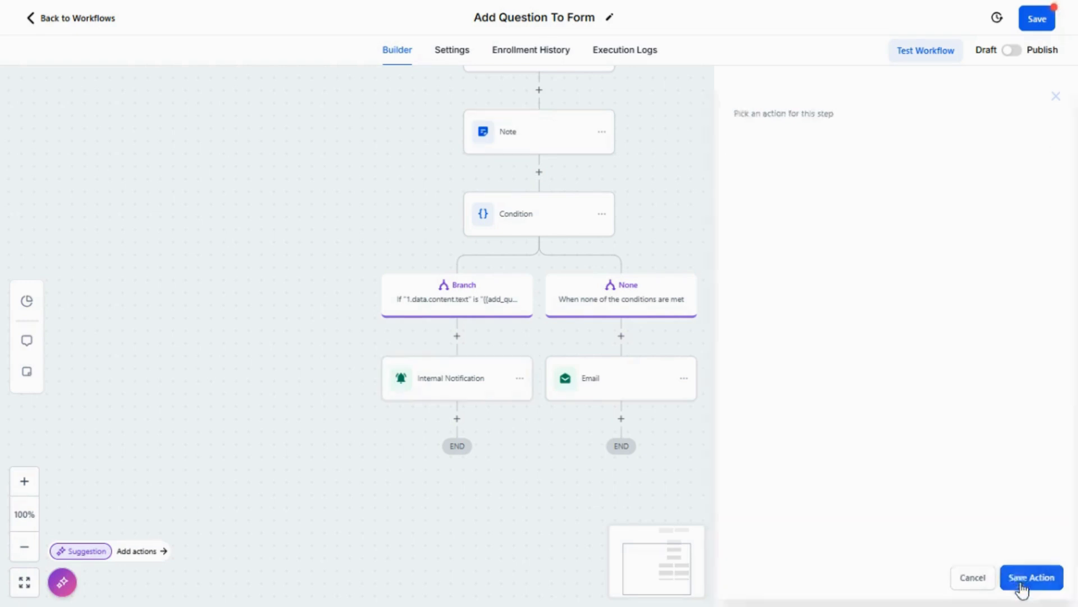
Review the sender fields, subject and message of the Email action in the None branch, and save the action
{"action": "left_click", "coordinate": [611, 397]}
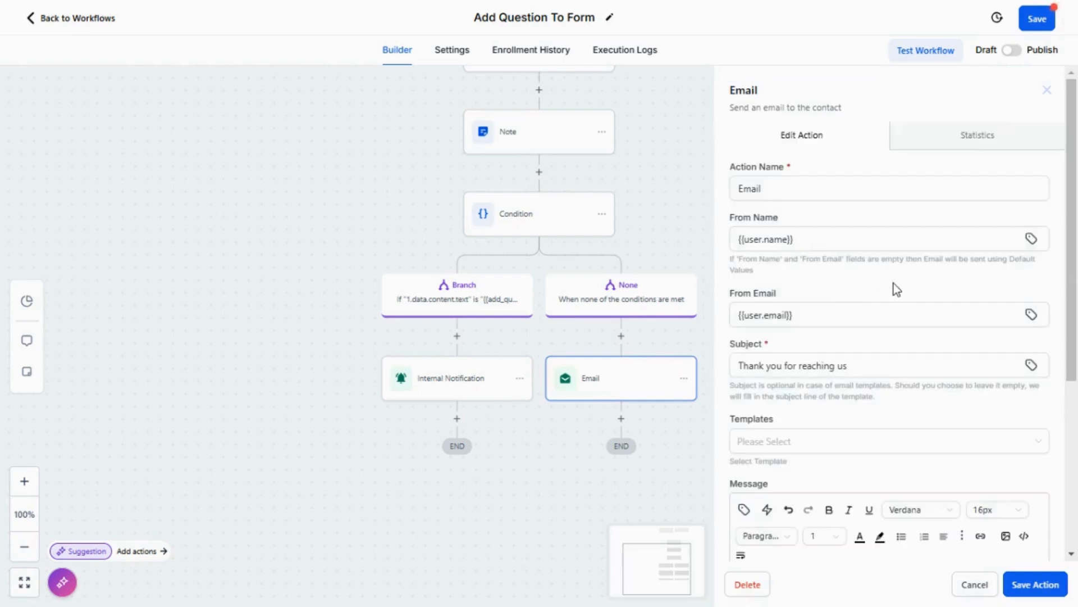
{"action": "scroll", "coordinate": [894, 283], "scroll_direction": "down", "scroll_amount": 5}
{"action": "scroll", "coordinate": [893, 283], "scroll_direction": "up", "scroll_amount": 5}
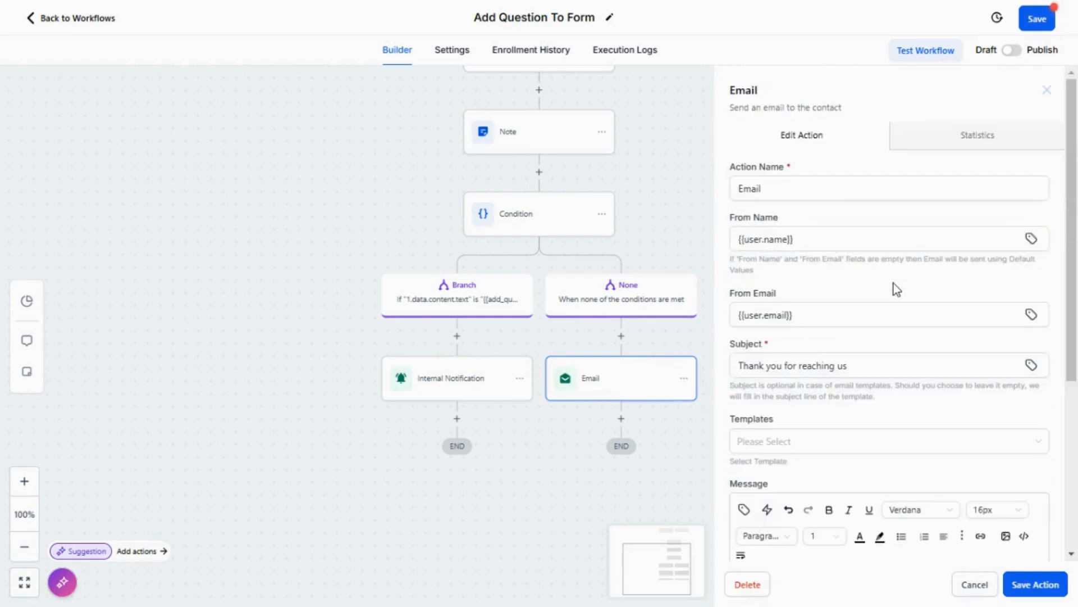
{"action": "left_click", "coordinate": [797, 241]}
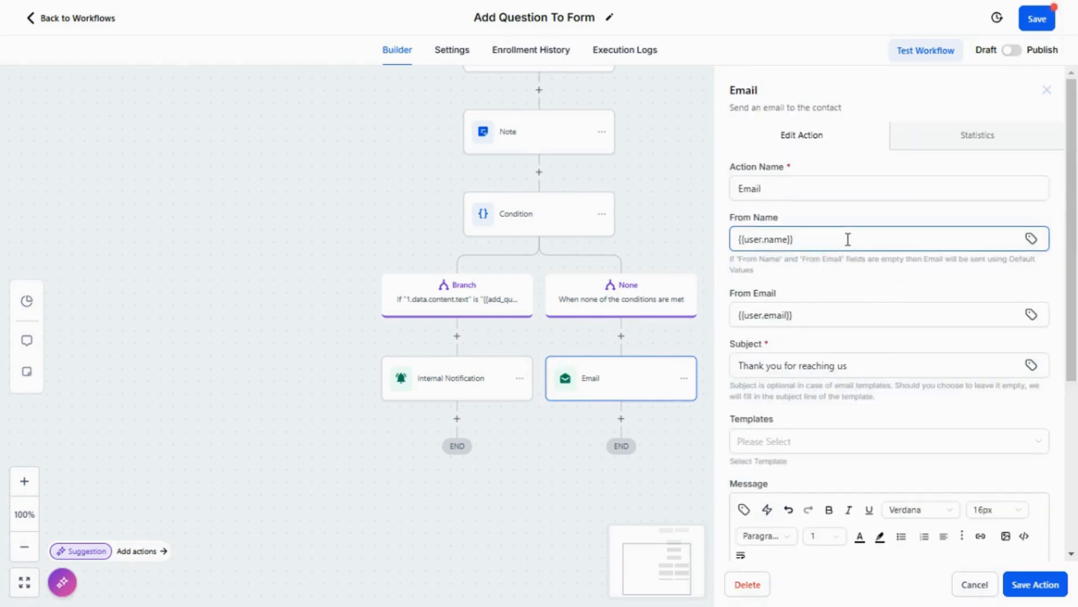
{"action": "left_click", "coordinate": [836, 315]}
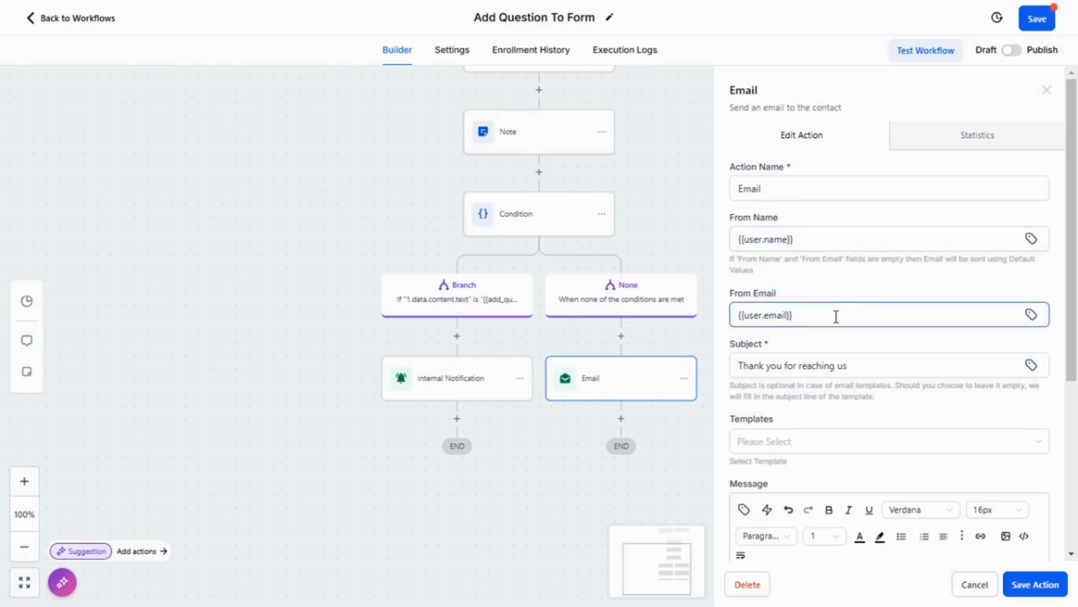
{"action": "left_click", "coordinate": [879, 366]}
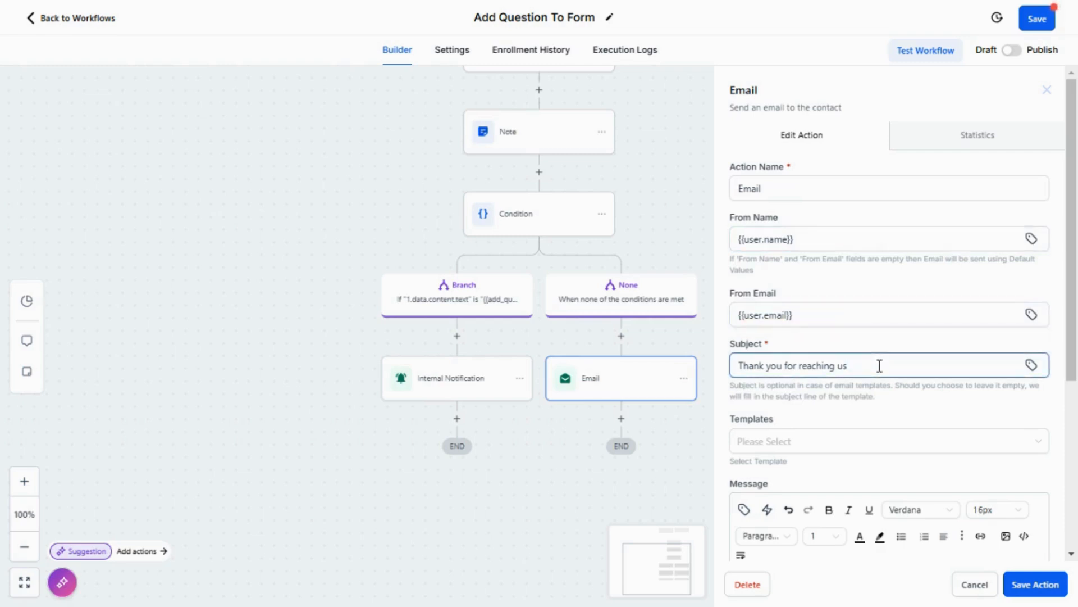
{"action": "scroll", "coordinate": [882, 361], "scroll_direction": "down", "scroll_amount": 5}
{"action": "left_click", "coordinate": [944, 354]}
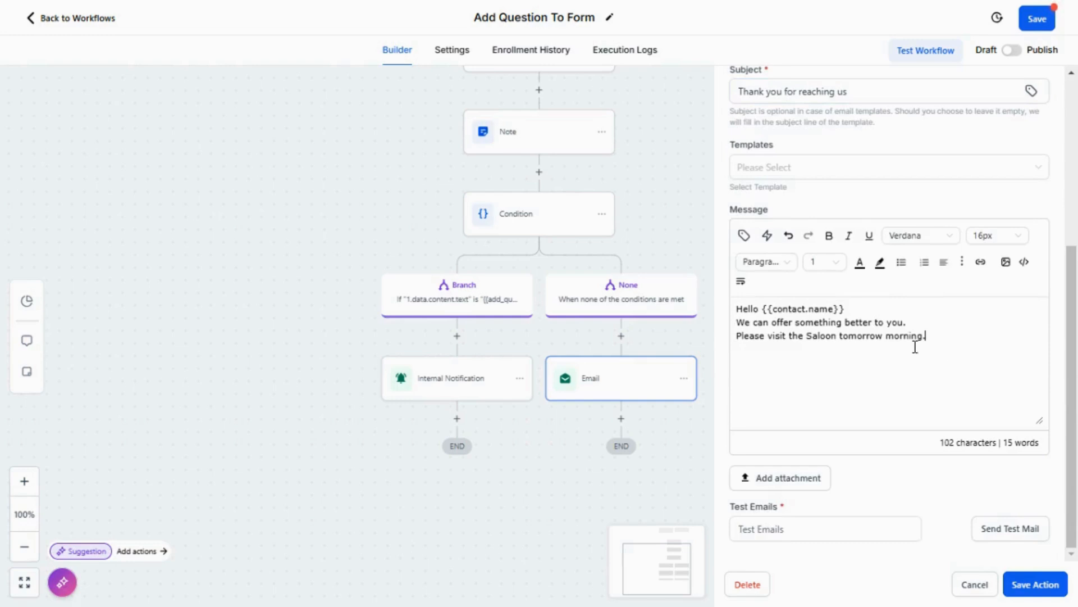
{"action": "left_click_drag", "start_coordinate": [916, 347], "coordinate": [737, 308]}
{"action": "left_click", "coordinate": [837, 358]}
{"action": "left_click", "coordinate": [1012, 570]}
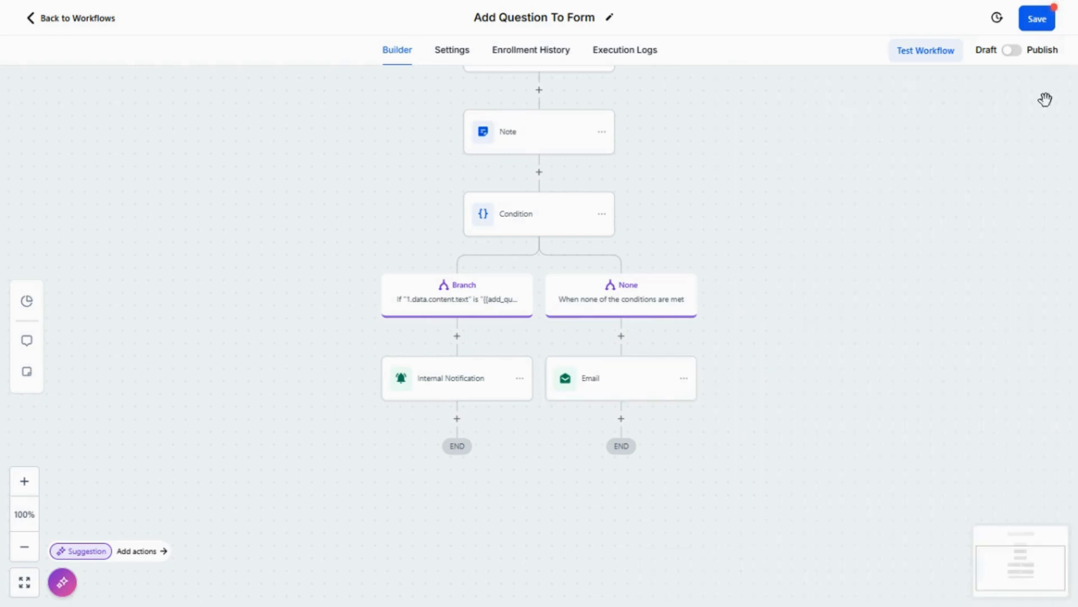
Save the Add Question To Form workflow and run a test of it for the test contact
{"action": "left_click", "coordinate": [1035, 19]}
{"action": "left_click", "coordinate": [923, 50]}
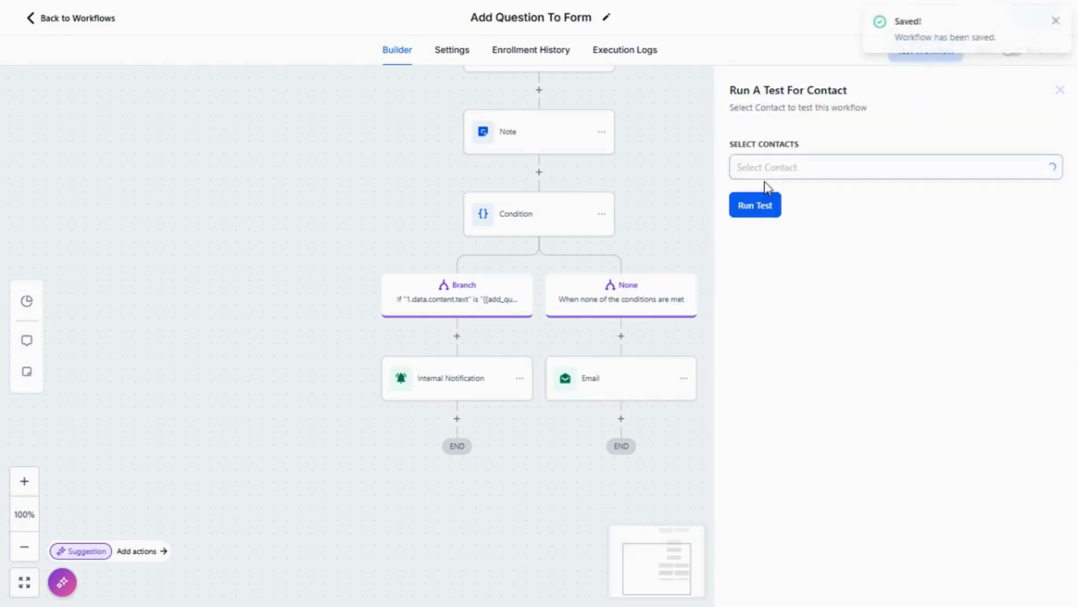
{"action": "left_click", "coordinate": [766, 171]}
{"action": "left_click", "coordinate": [807, 196]}
{"action": "left_click", "coordinate": [915, 116]}
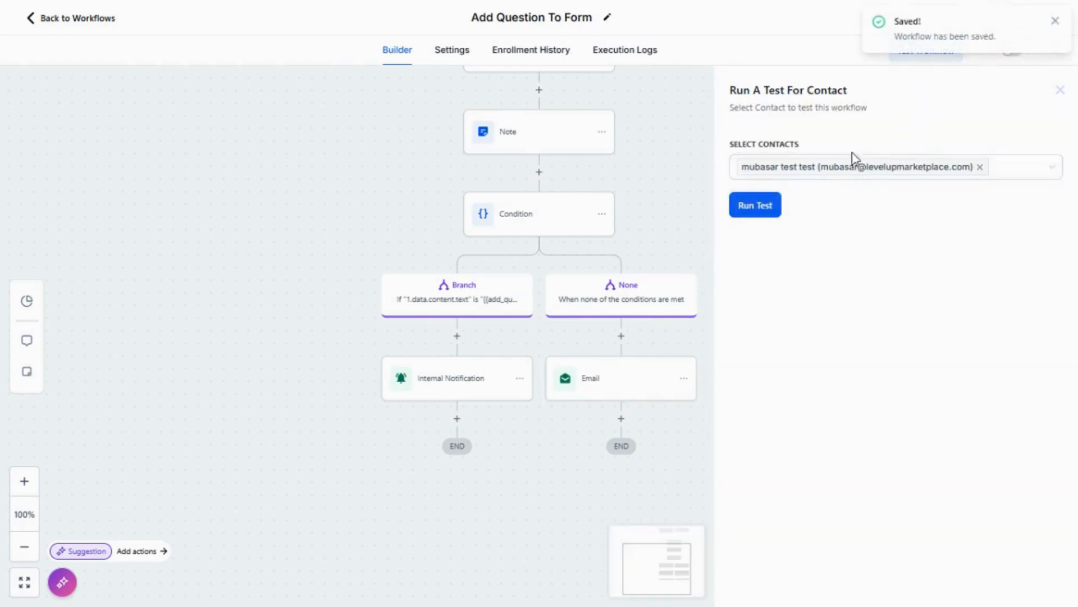
{"action": "left_click", "coordinate": [741, 206]}
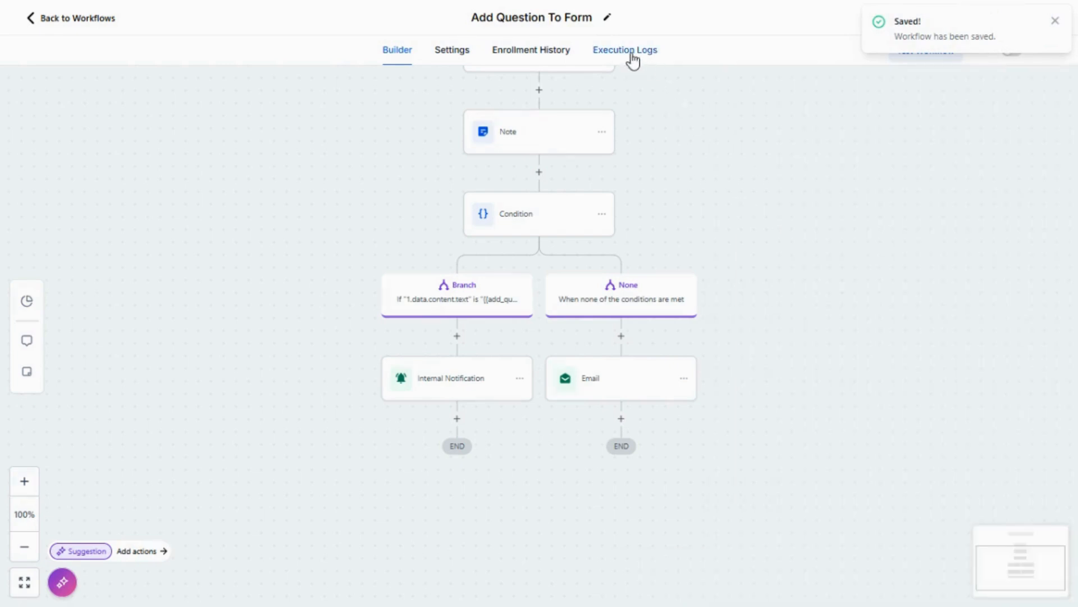
Refresh the Add Question To Form workflow's execution logs until the status of its actions can be checked
{"action": "left_click", "coordinate": [632, 58]}
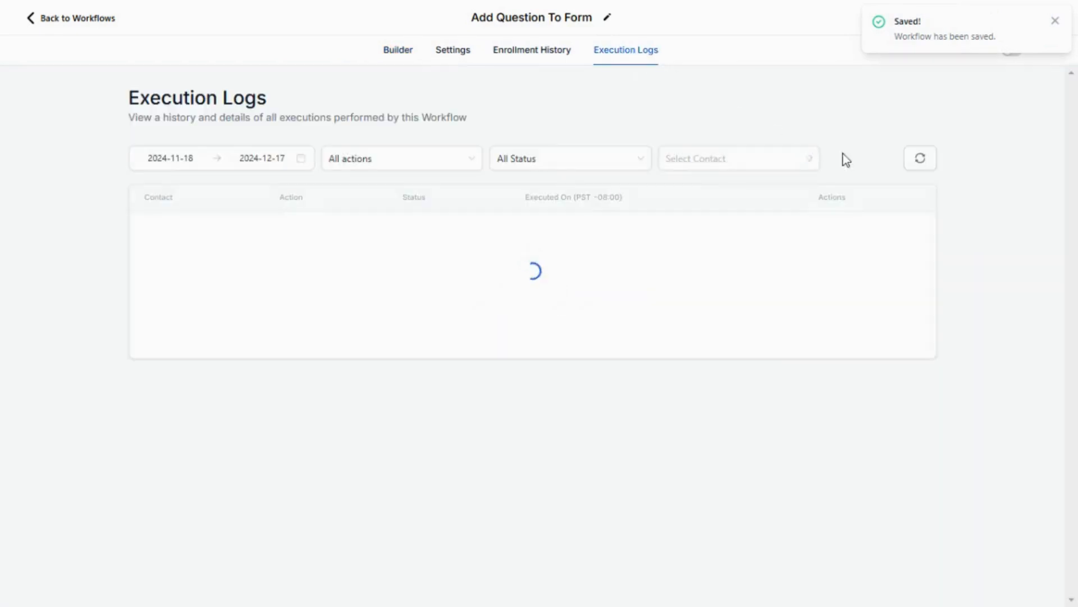
{"action": "left_click", "coordinate": [919, 161]}
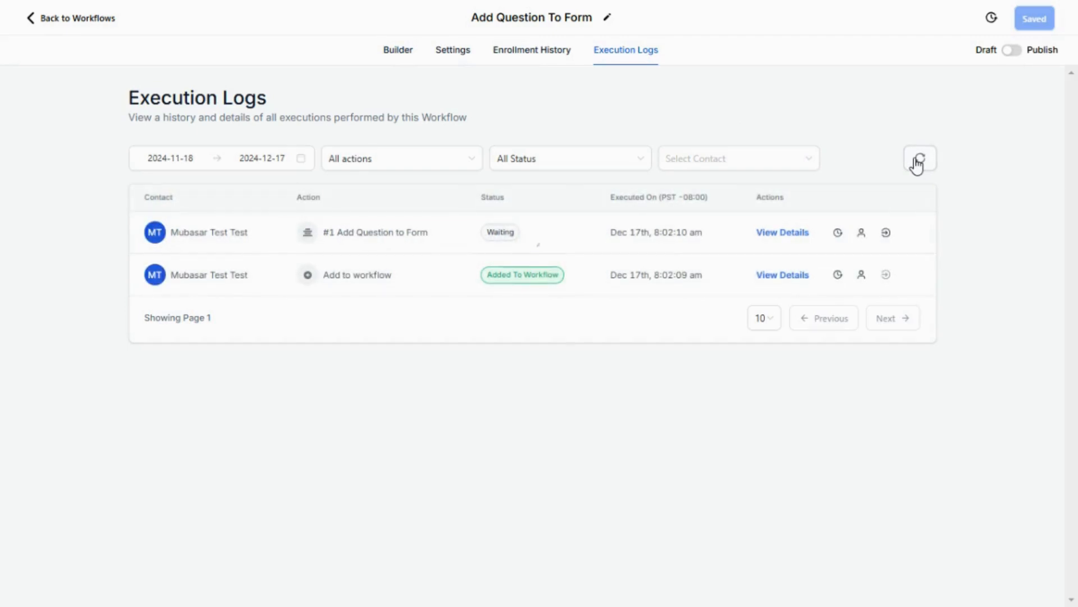
{"action": "left_click", "coordinate": [919, 161]}
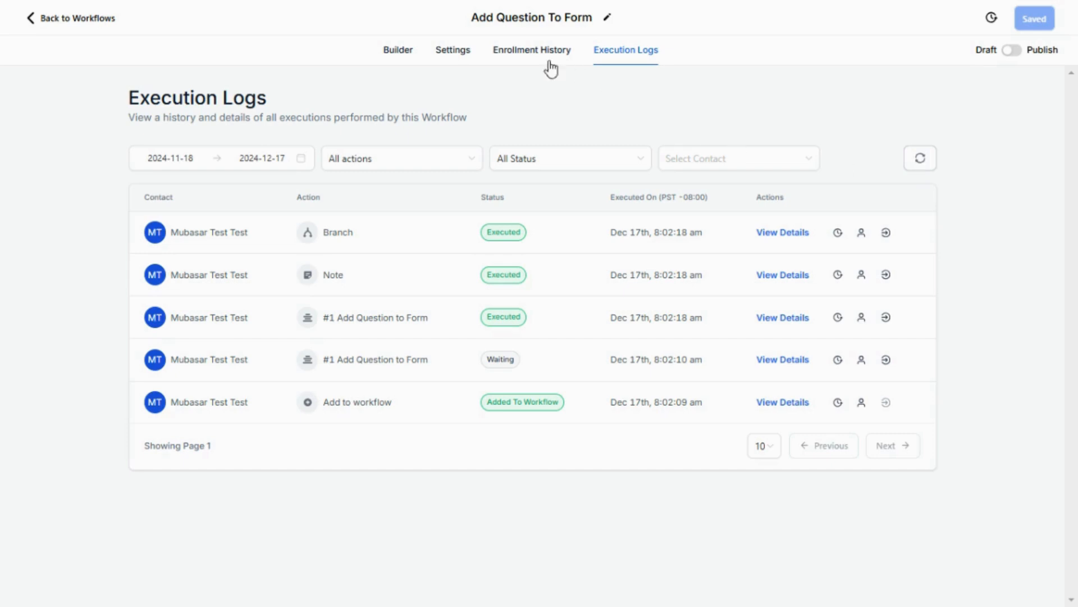
Return to the workflow builder and find the Jotform group in the list of available actions with the page search "jotfor"
{"action": "left_click", "coordinate": [399, 61]}
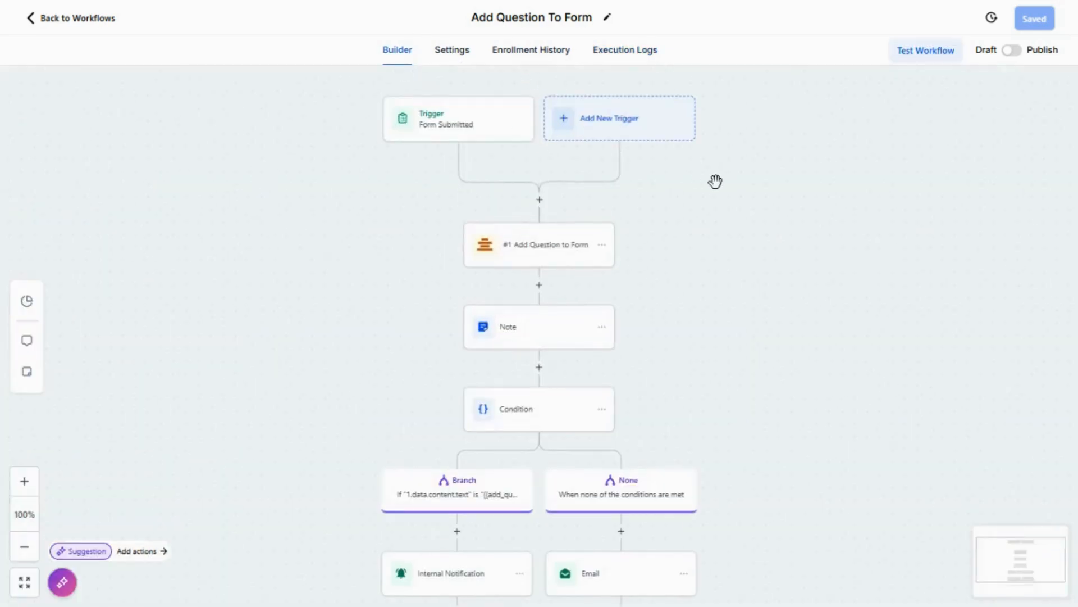
{"action": "key", "text": "ctrl+f"}
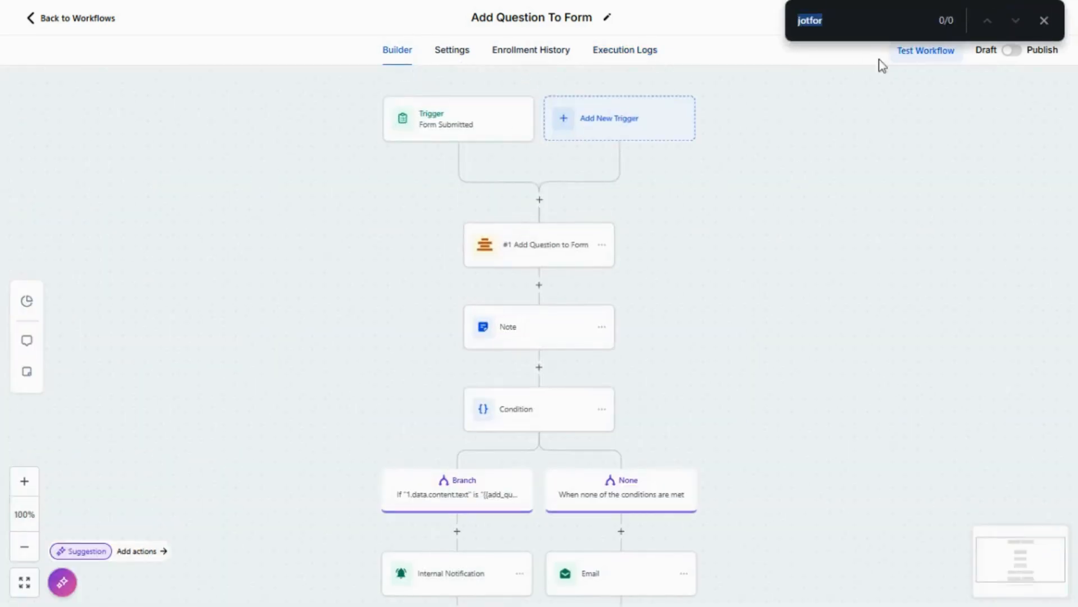
{"action": "scroll", "coordinate": [496, 374], "scroll_direction": "down", "scroll_amount": 5}
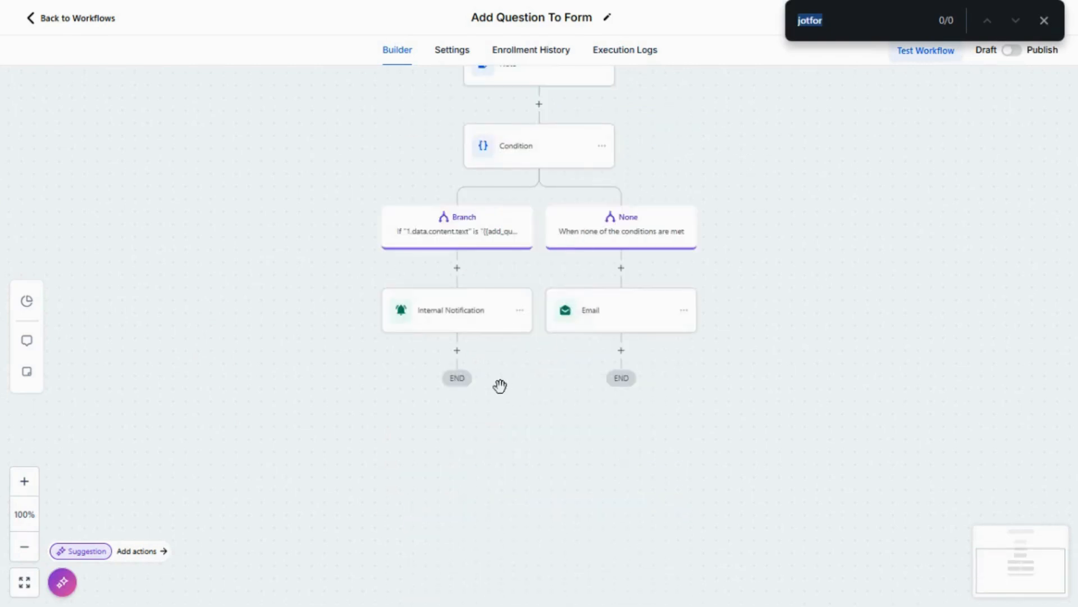
{"action": "scroll", "coordinate": [568, 243], "scroll_direction": "up", "scroll_amount": 2}
{"action": "left_click", "coordinate": [539, 153]}
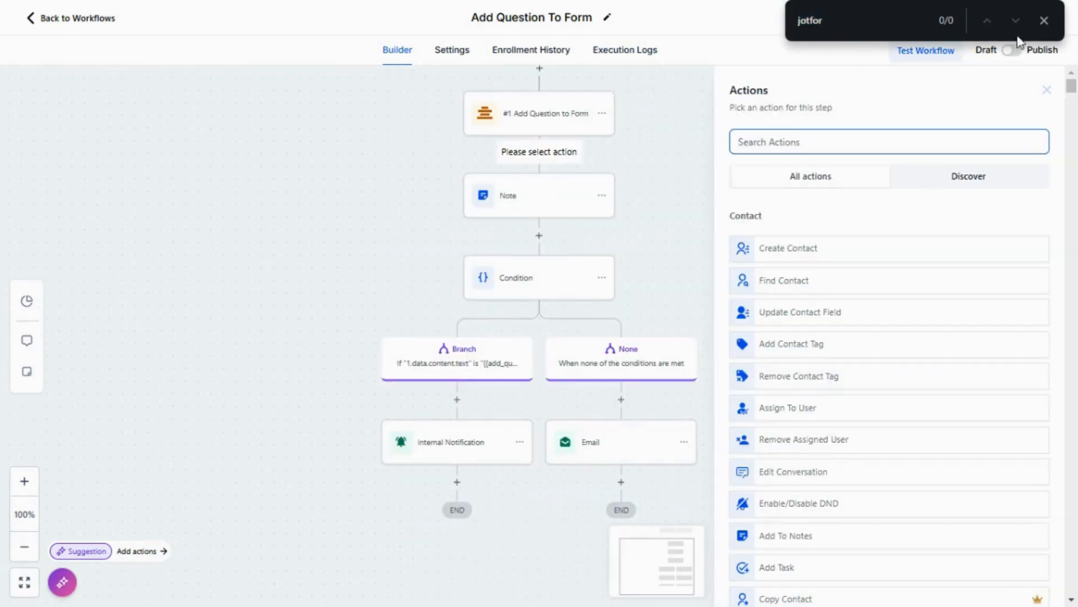
{"action": "left_click", "coordinate": [1044, 20]}
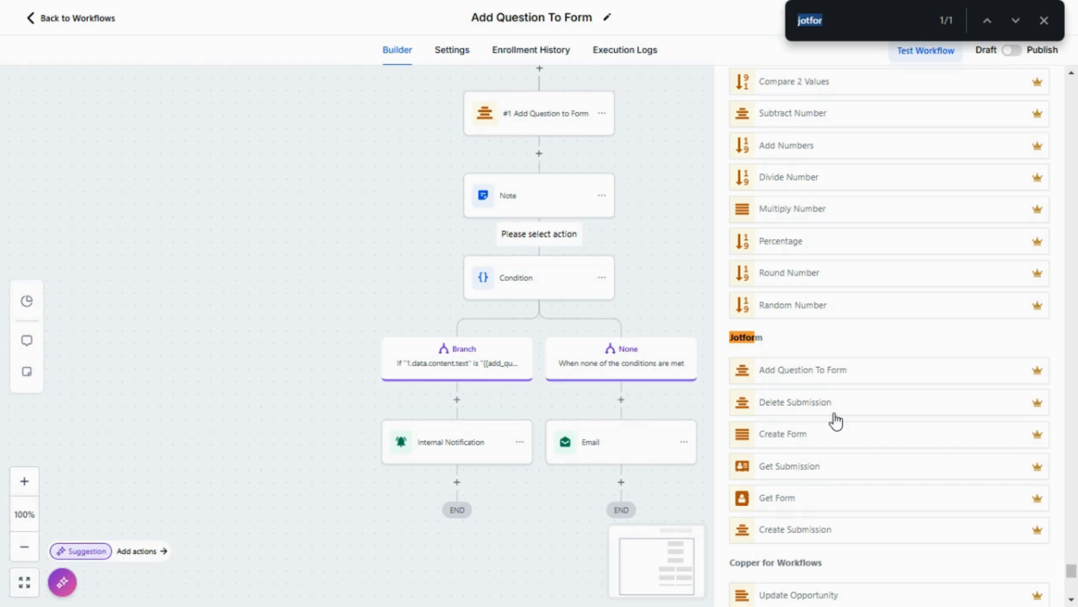
{"action": "left_click", "coordinate": [1044, 20]}
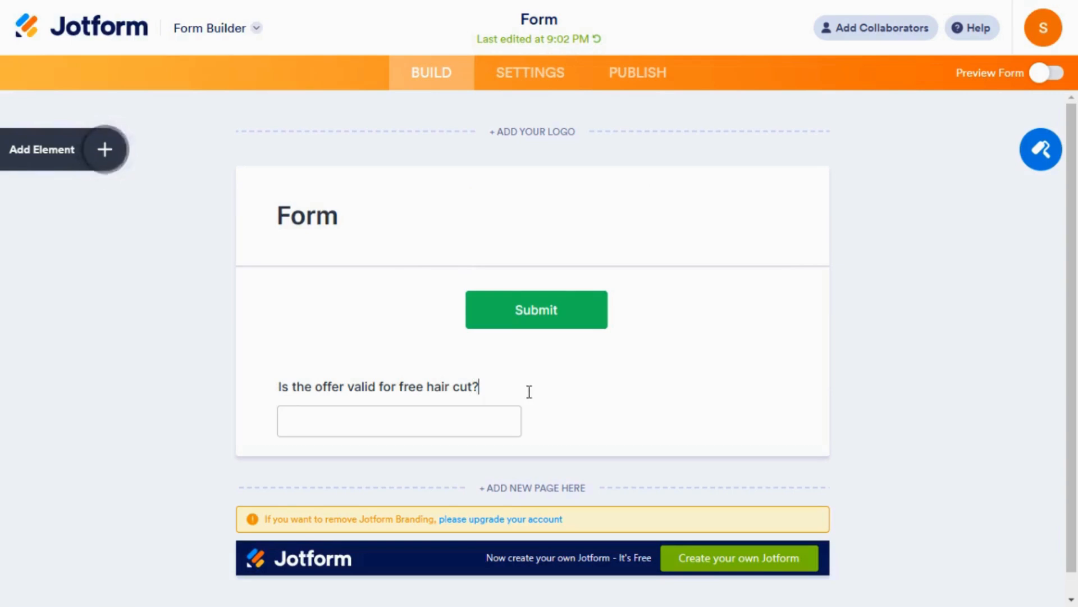
Switch to the Jotform Form Builder and check the form for the added question "Is the offer valid for free hair cut?"
{"action": "scroll", "coordinate": [700, 368], "scroll_direction": "down", "scroll_amount": 1}
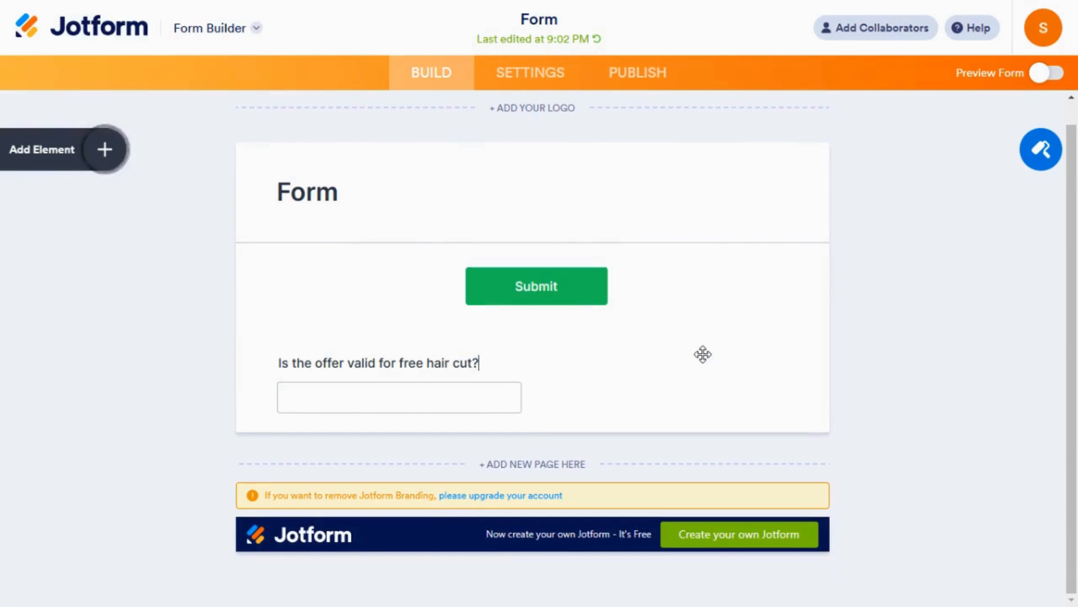